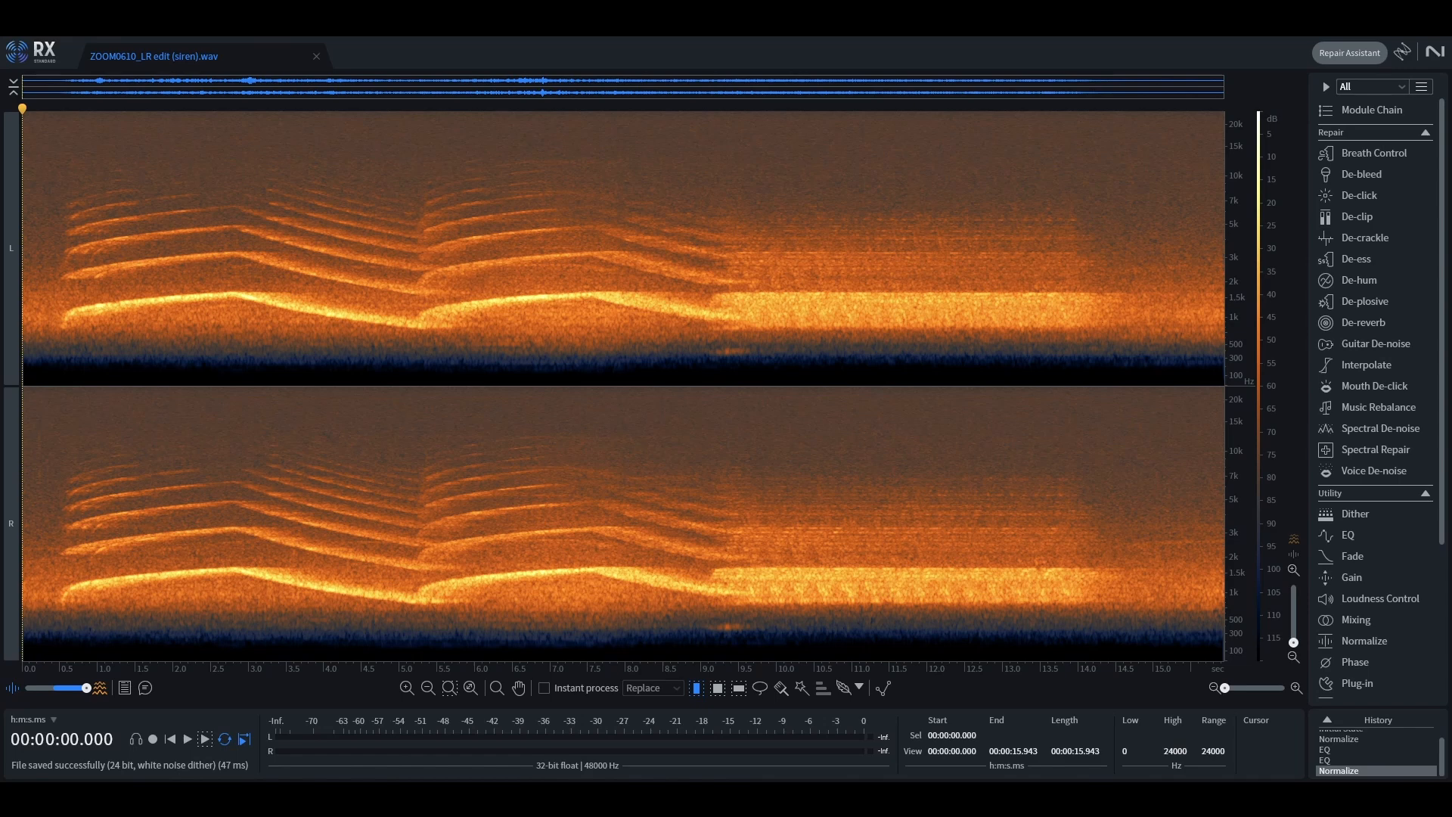
- Play the siren recording and select its wail section from about 0.5 to 9.3 s, plus the faster section that follows
key(space)
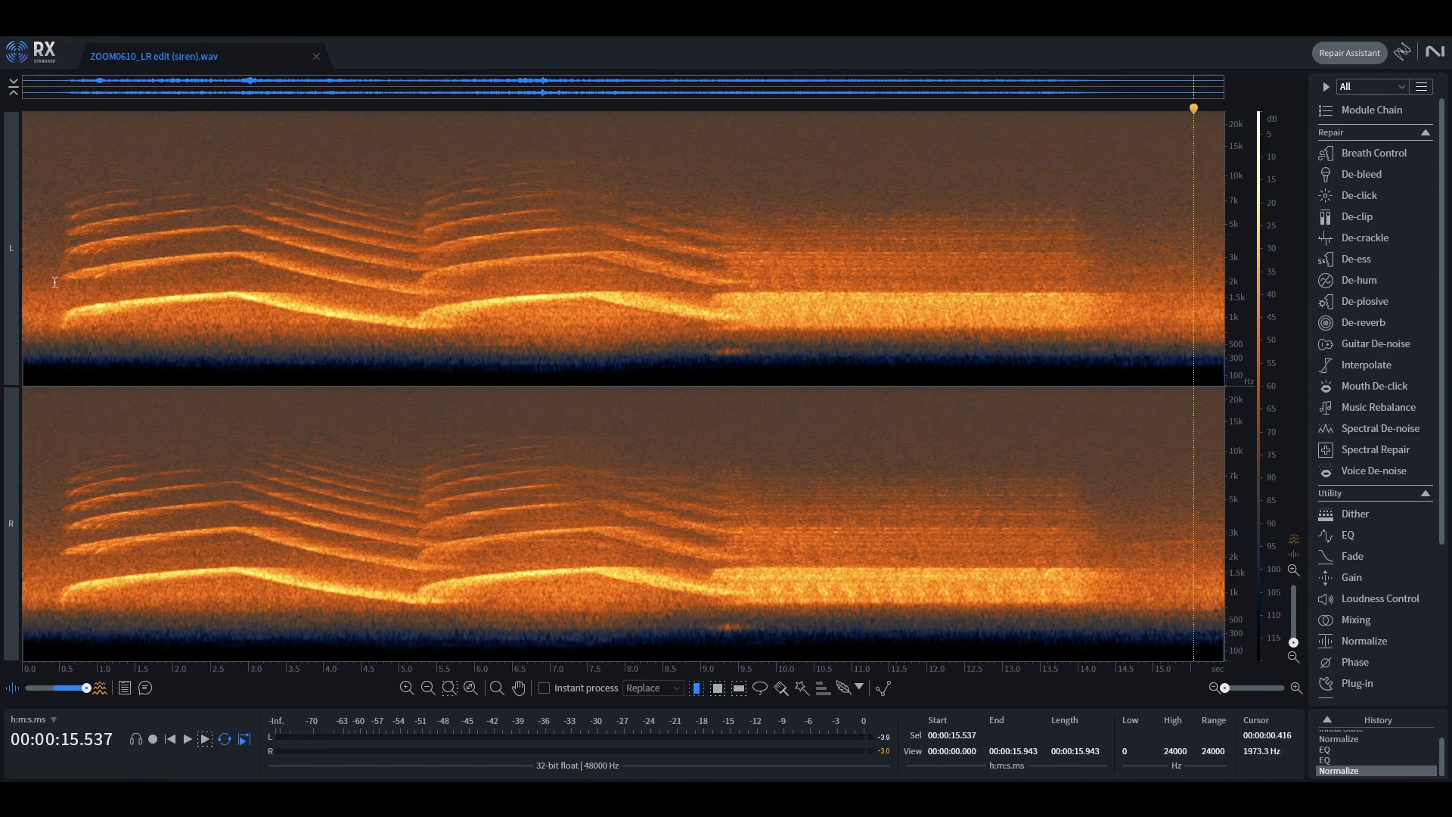
drag(60, 284, 723, 286)
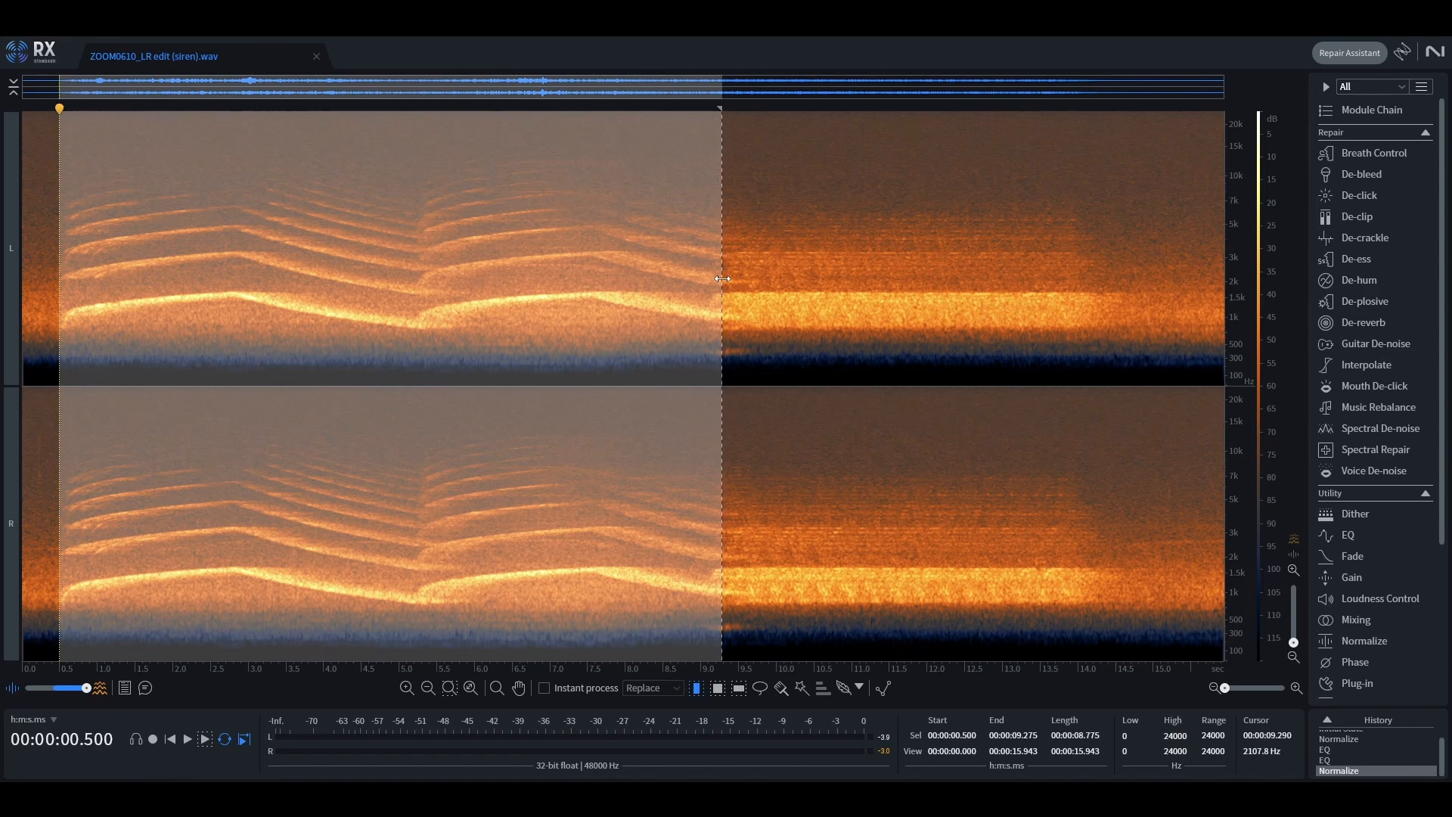
click(776, 276)
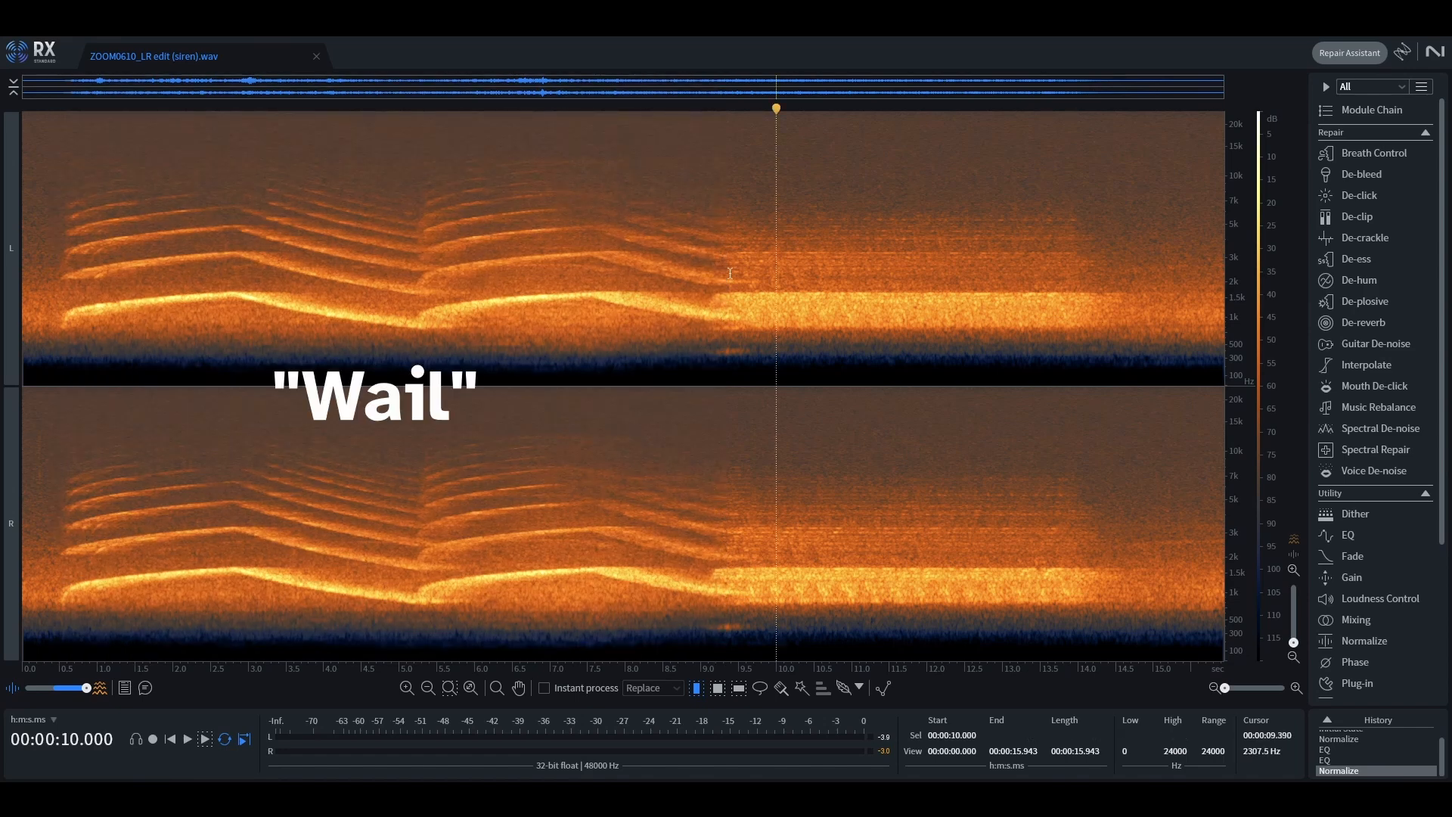
drag(717, 274, 1090, 288)
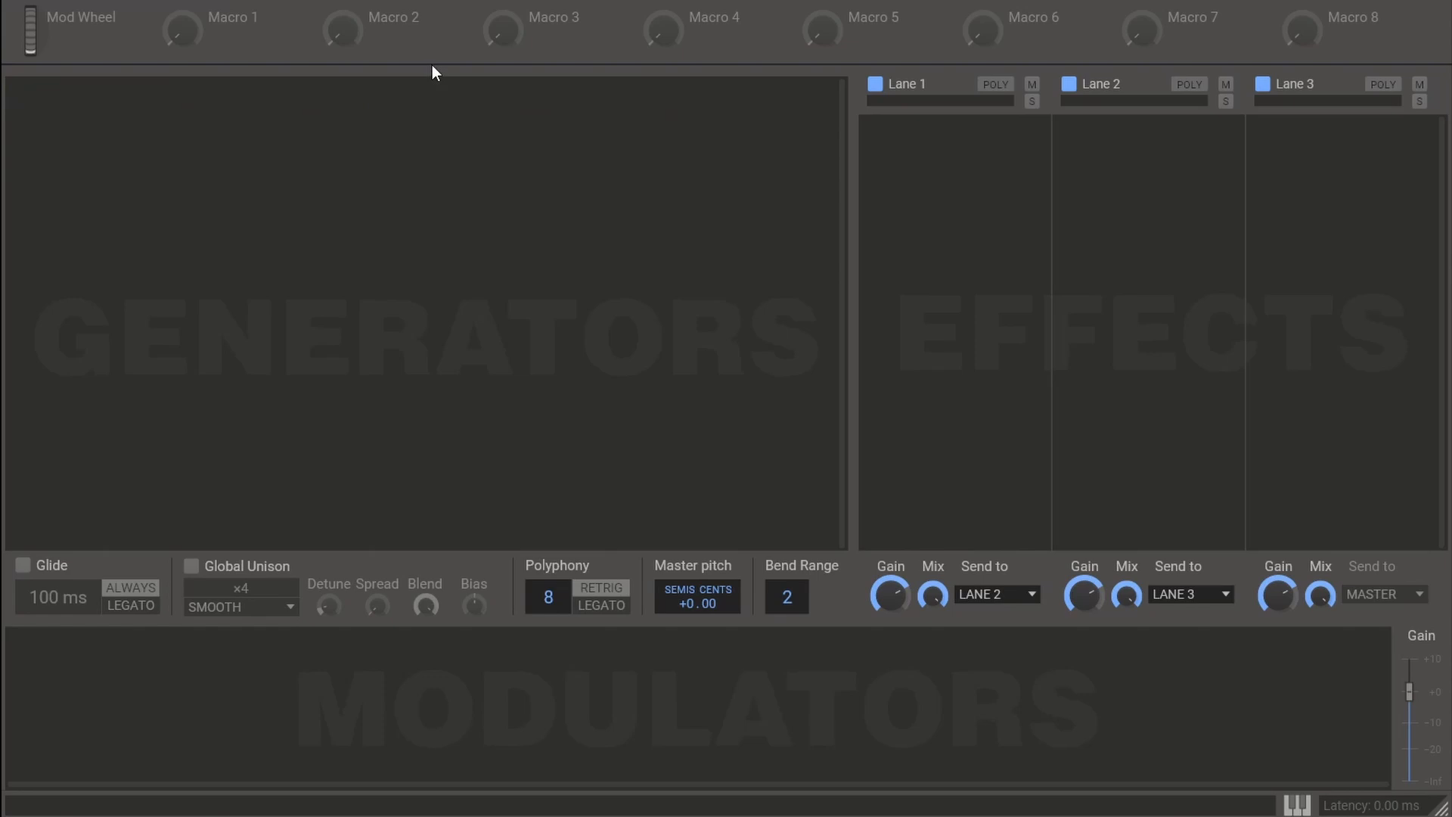
- Switch to Phase Plant and add a Wavetable generator to the empty patch
click(399, 132)
click(465, 299)
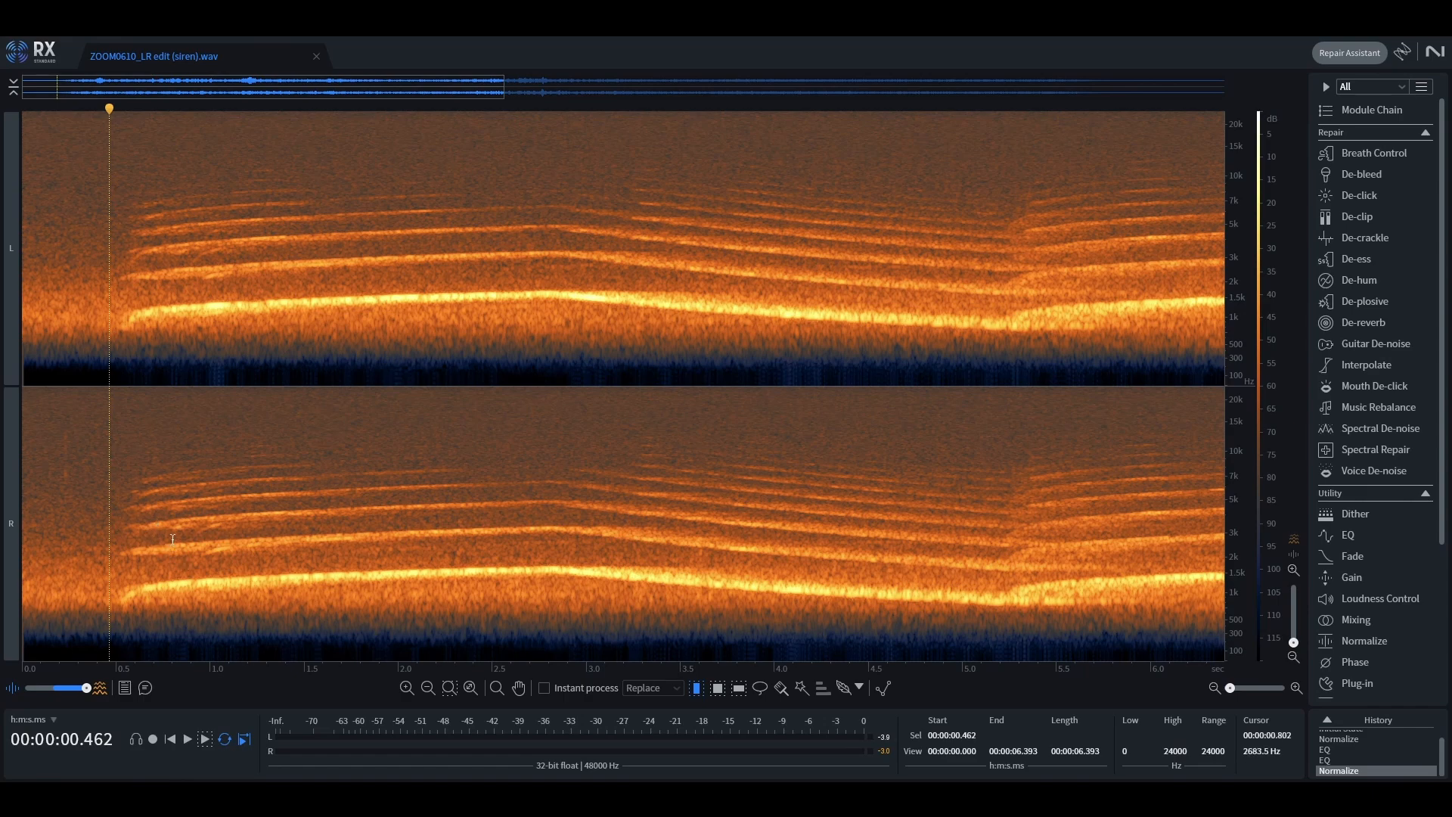
- Switch to RX and examine the siren's harmonic peaks near the start of the wail with the Spectrum Analyzer
click(172, 539)
scroll(1376, 672, down, 3)
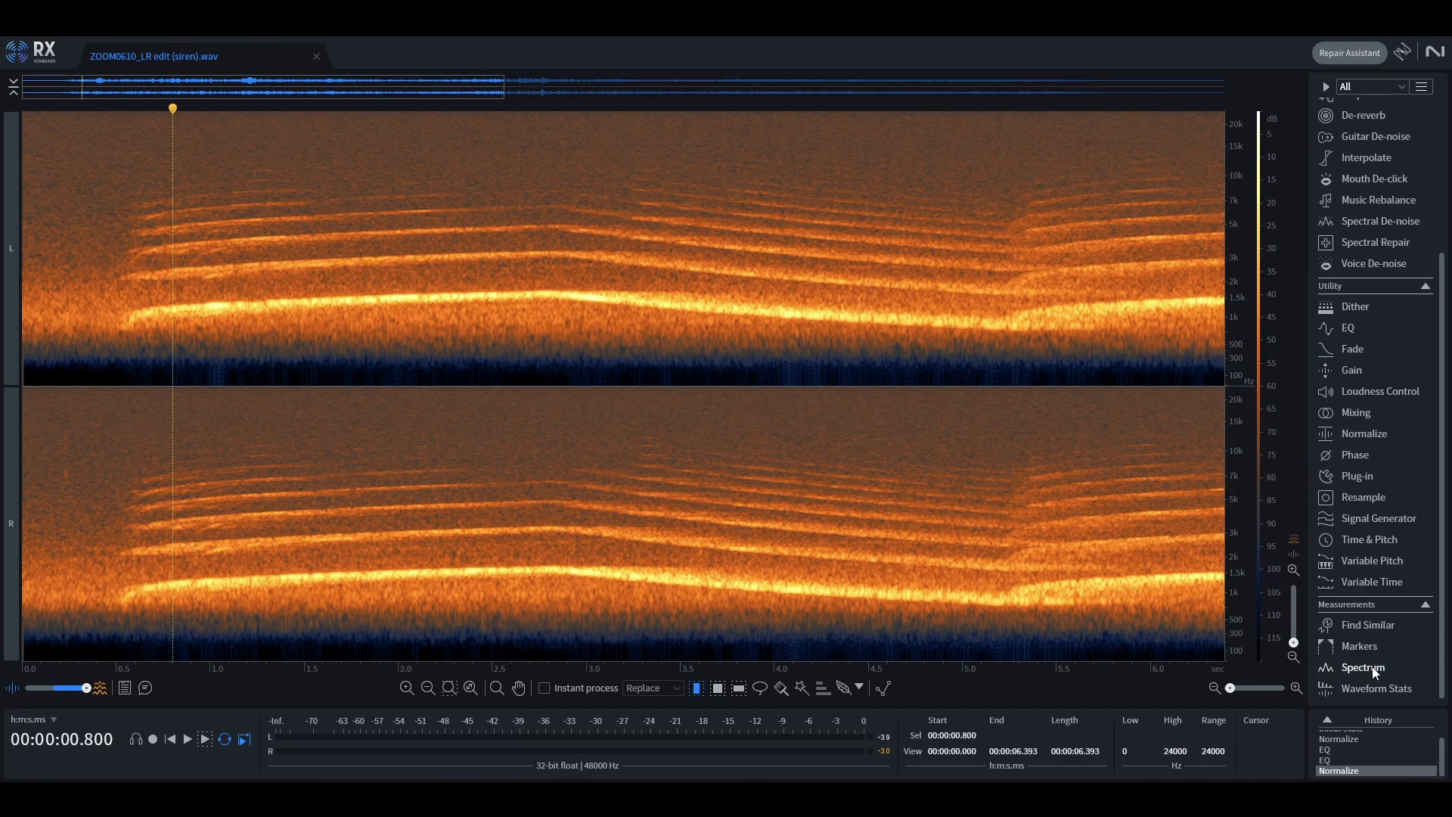
click(1375, 667)
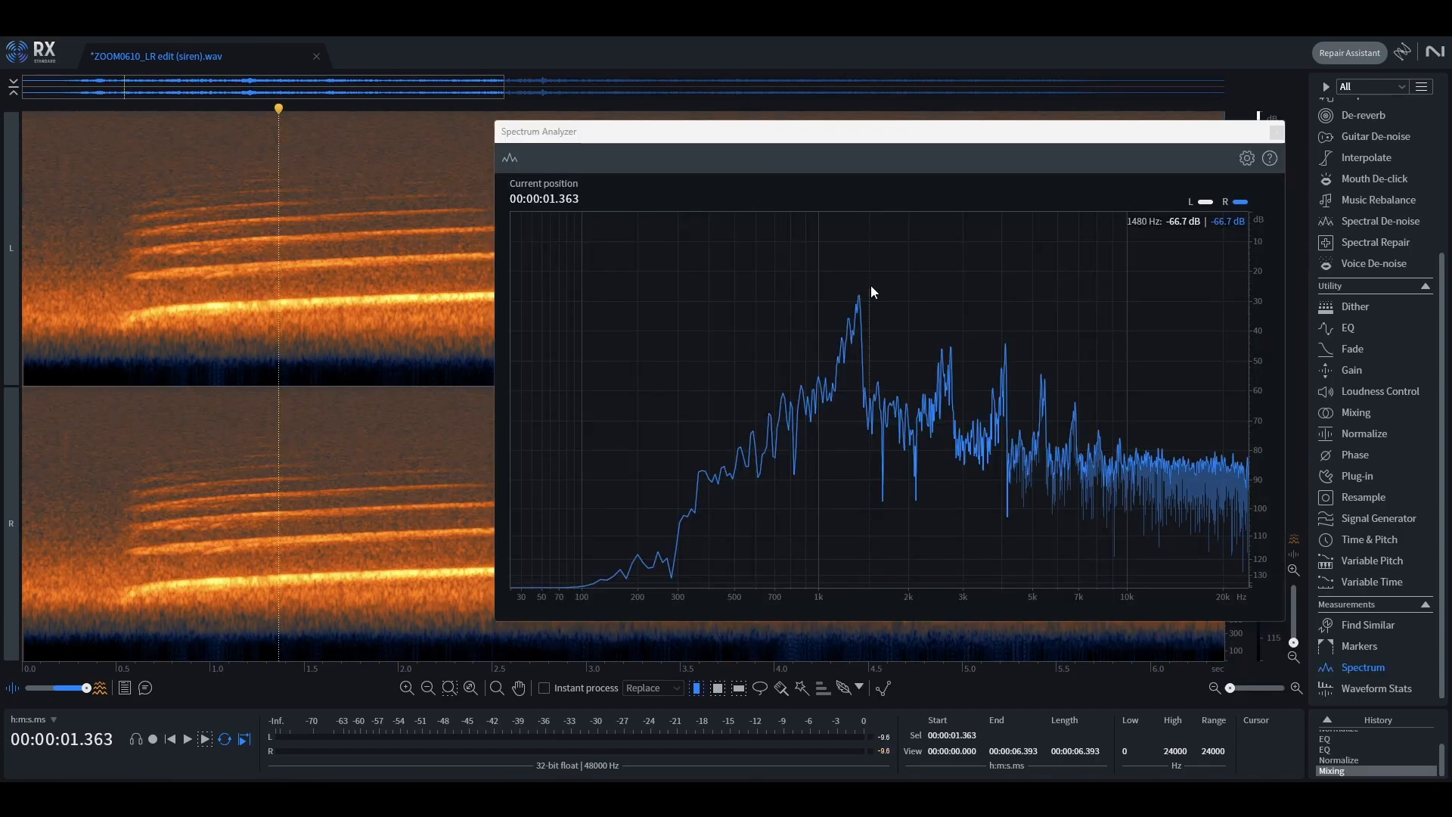
mouse_move(861, 281)
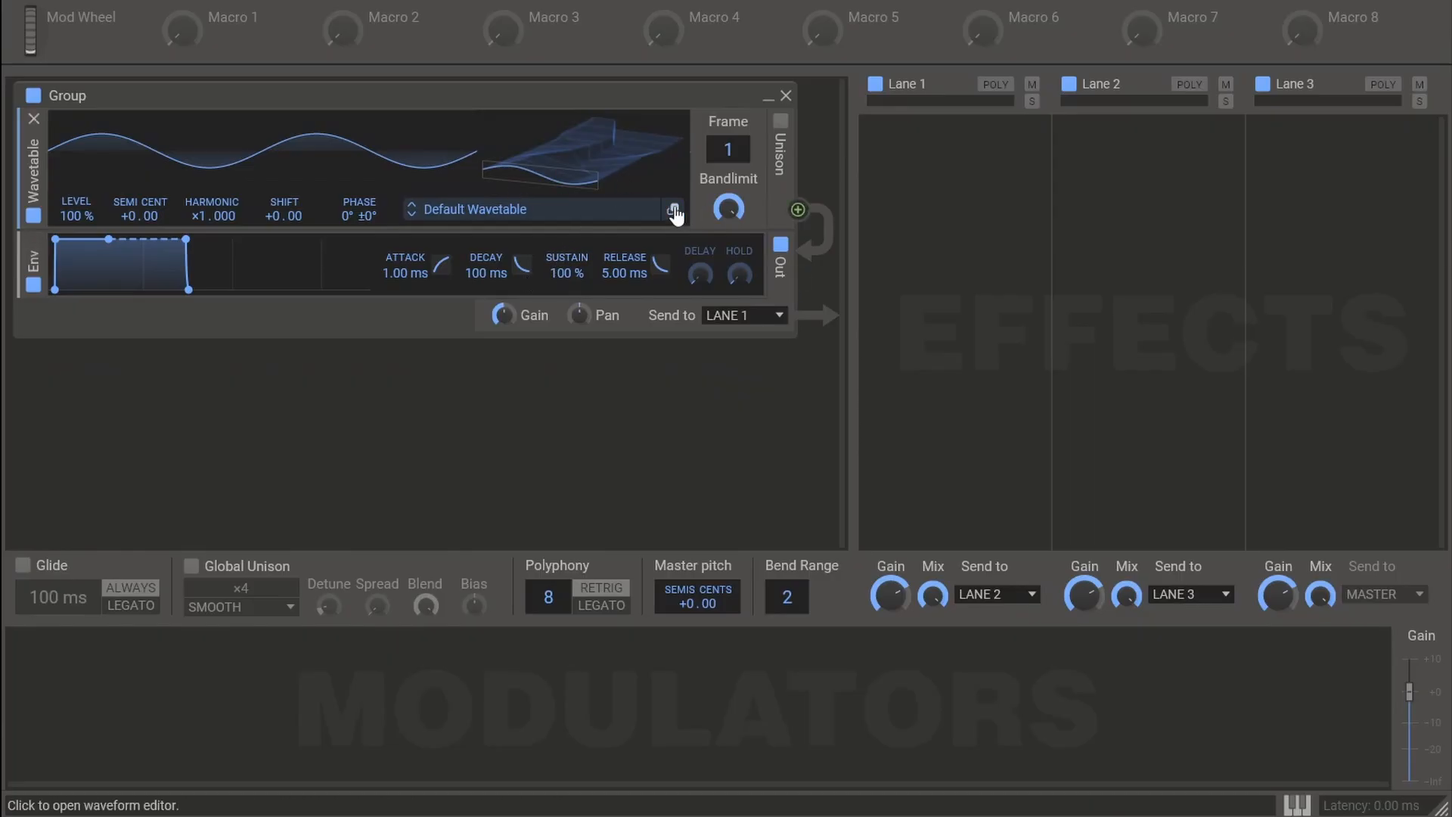
- Edit frame 1 of Phase Plant's default wavetable, drawing harmonics 1 to 5 at about -23, -39, -39, -50 and -60 dB
click(674, 215)
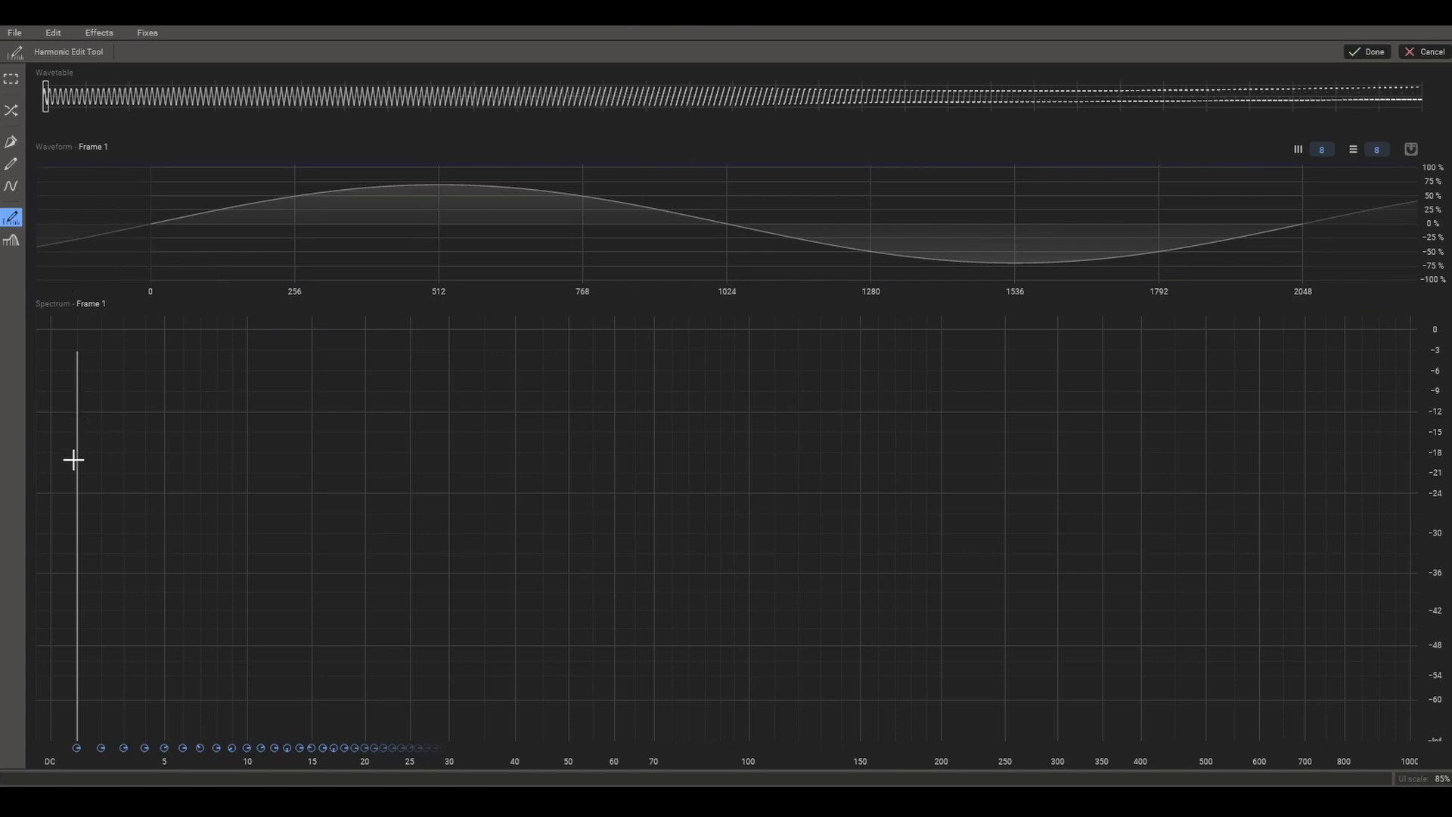
drag(75, 460, 78, 477)
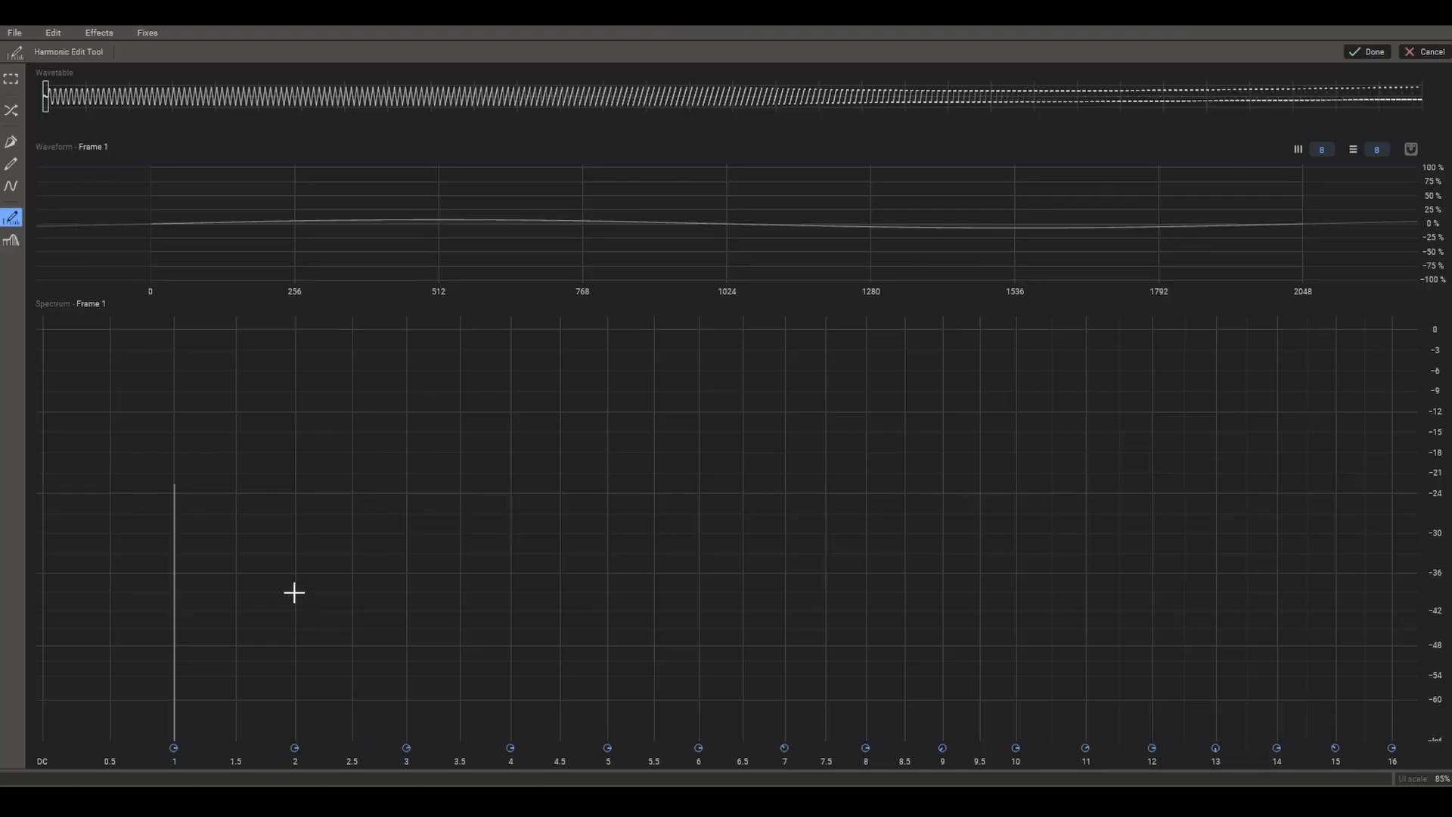
click(296, 593)
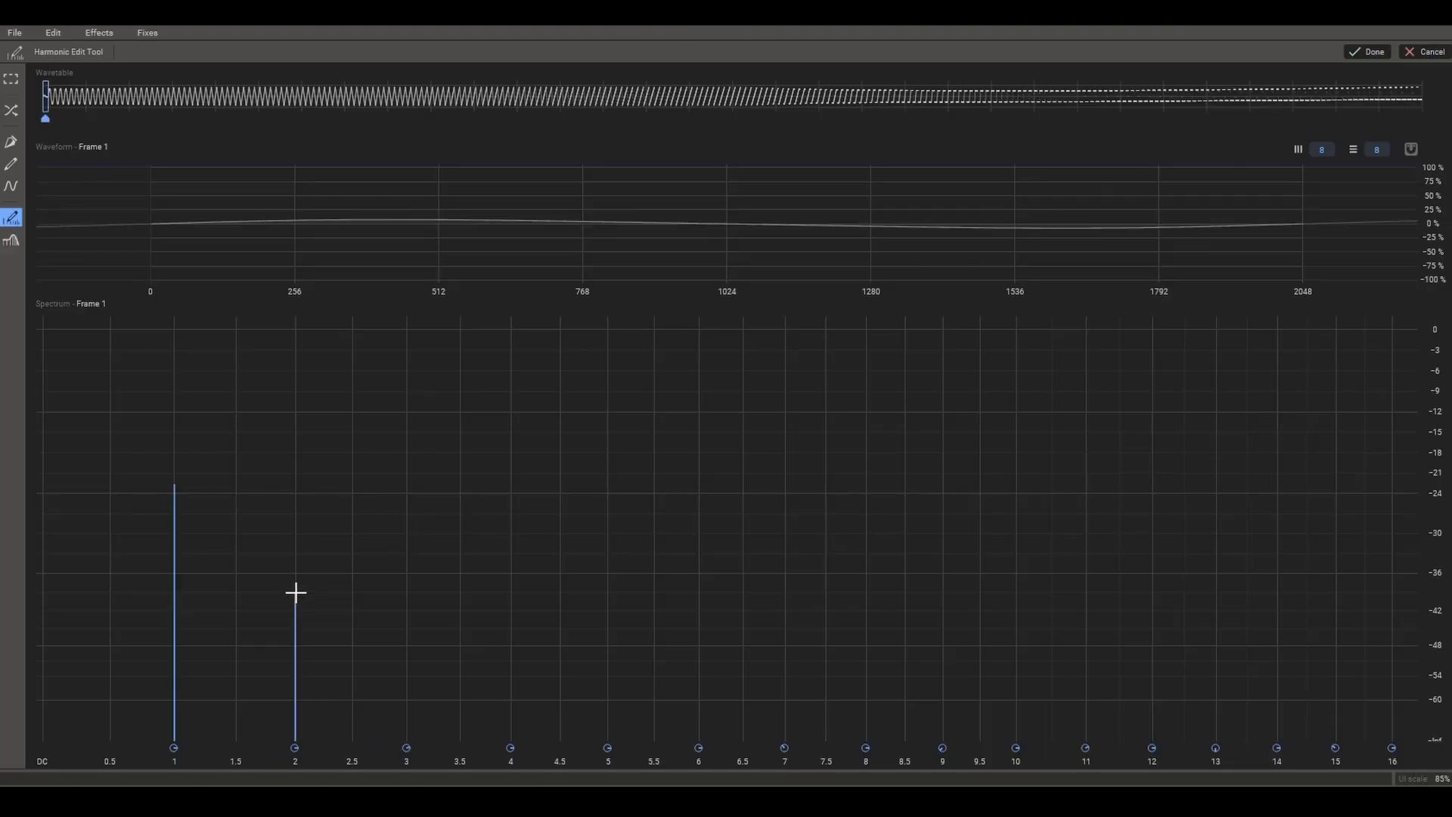
click(407, 592)
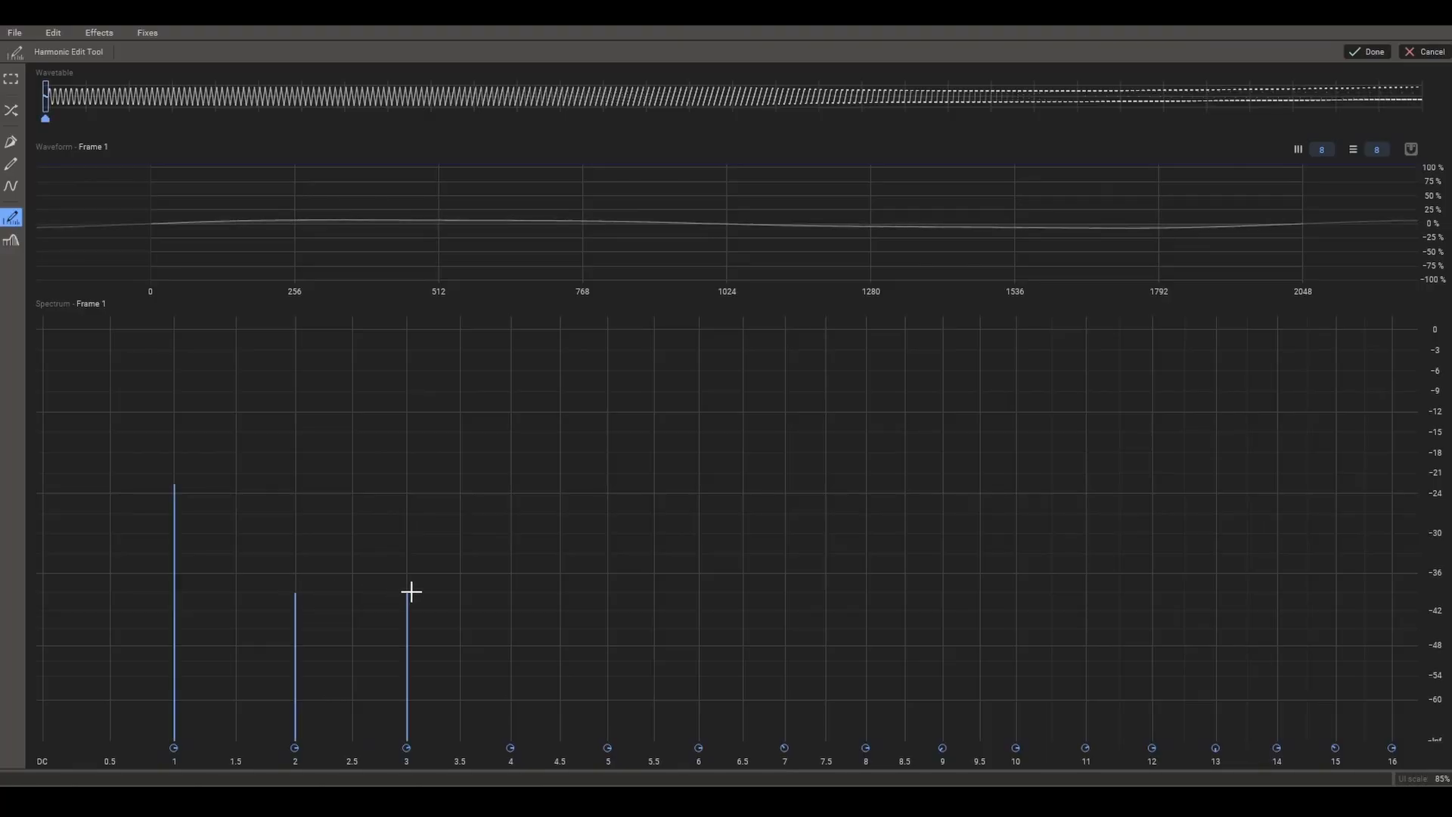
click(512, 654)
click(608, 700)
- Draw harmonics 6 to 9 fading away below -60 dB and apply Normalize Frame Peak to the wavetable
scroll(724, 725, down, 2)
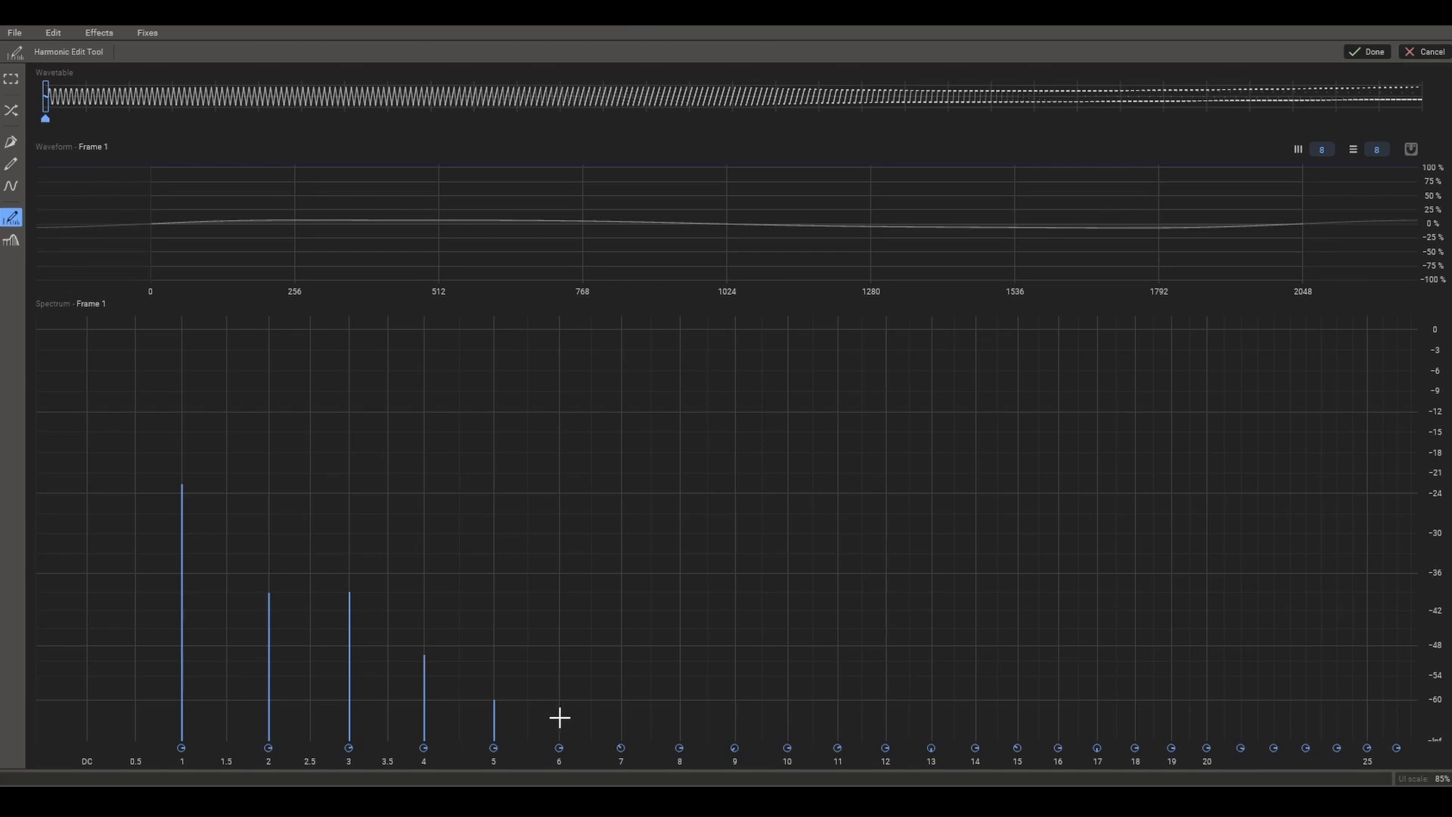
drag(559, 713, 774, 738)
click(147, 32)
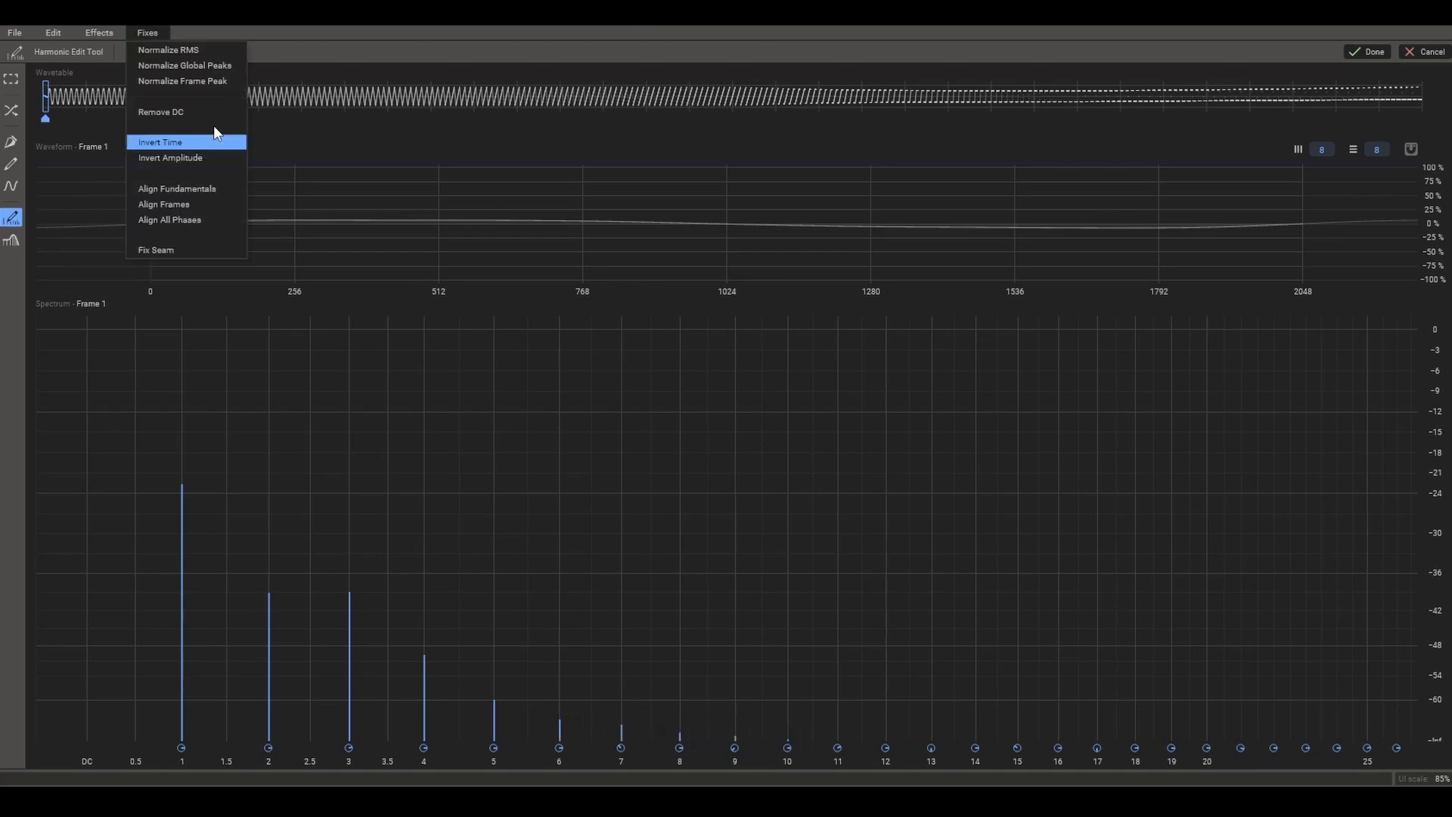
click(209, 82)
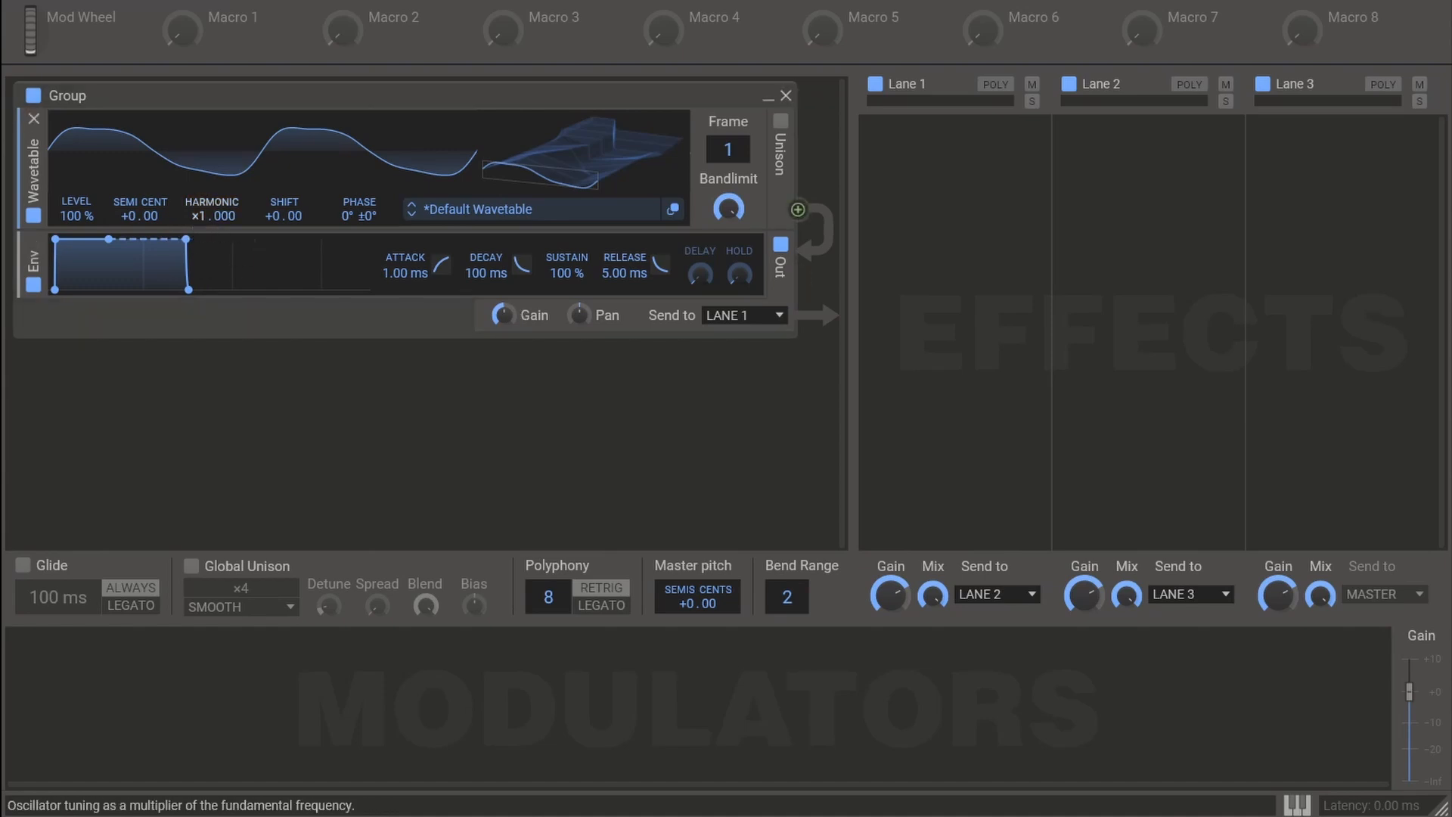
- Set the wavetable's harmonic multiplier to 0 and, after checking the siren's starting pitch in RX, its frequency shift to 970 Hz
drag(197, 218, 197, 242)
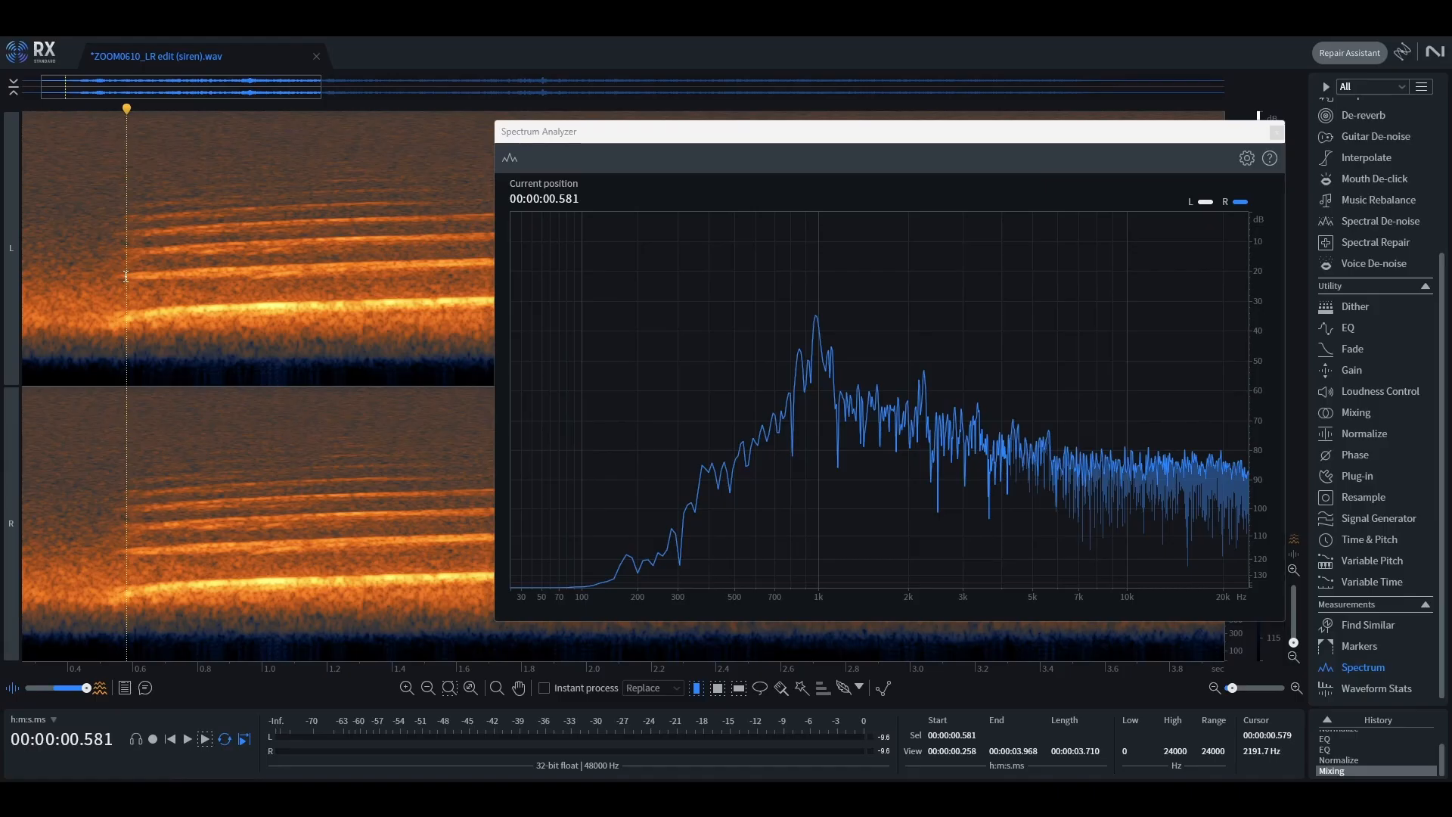
mouse_move(820, 297)
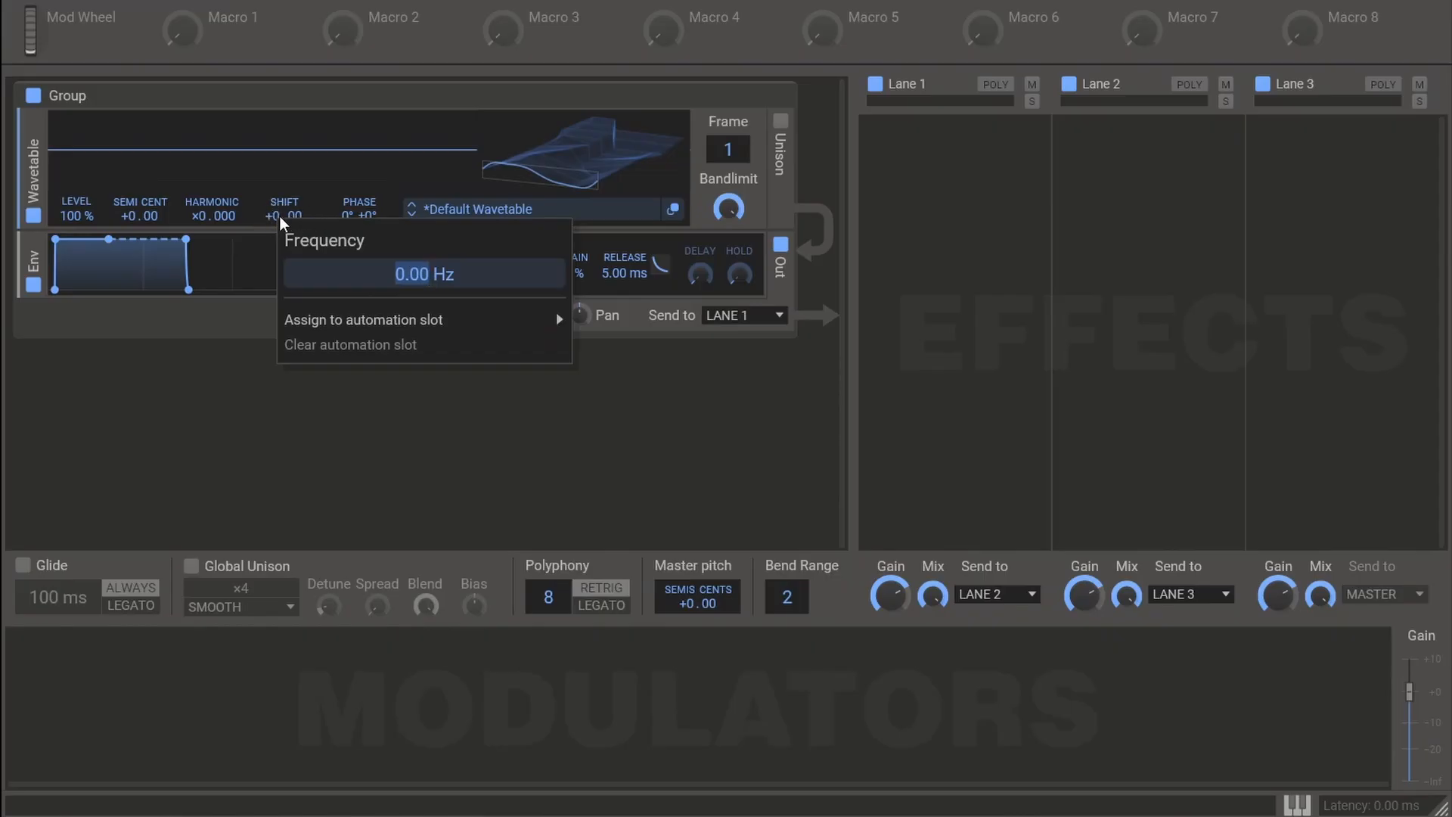
text(970)
key(Return)
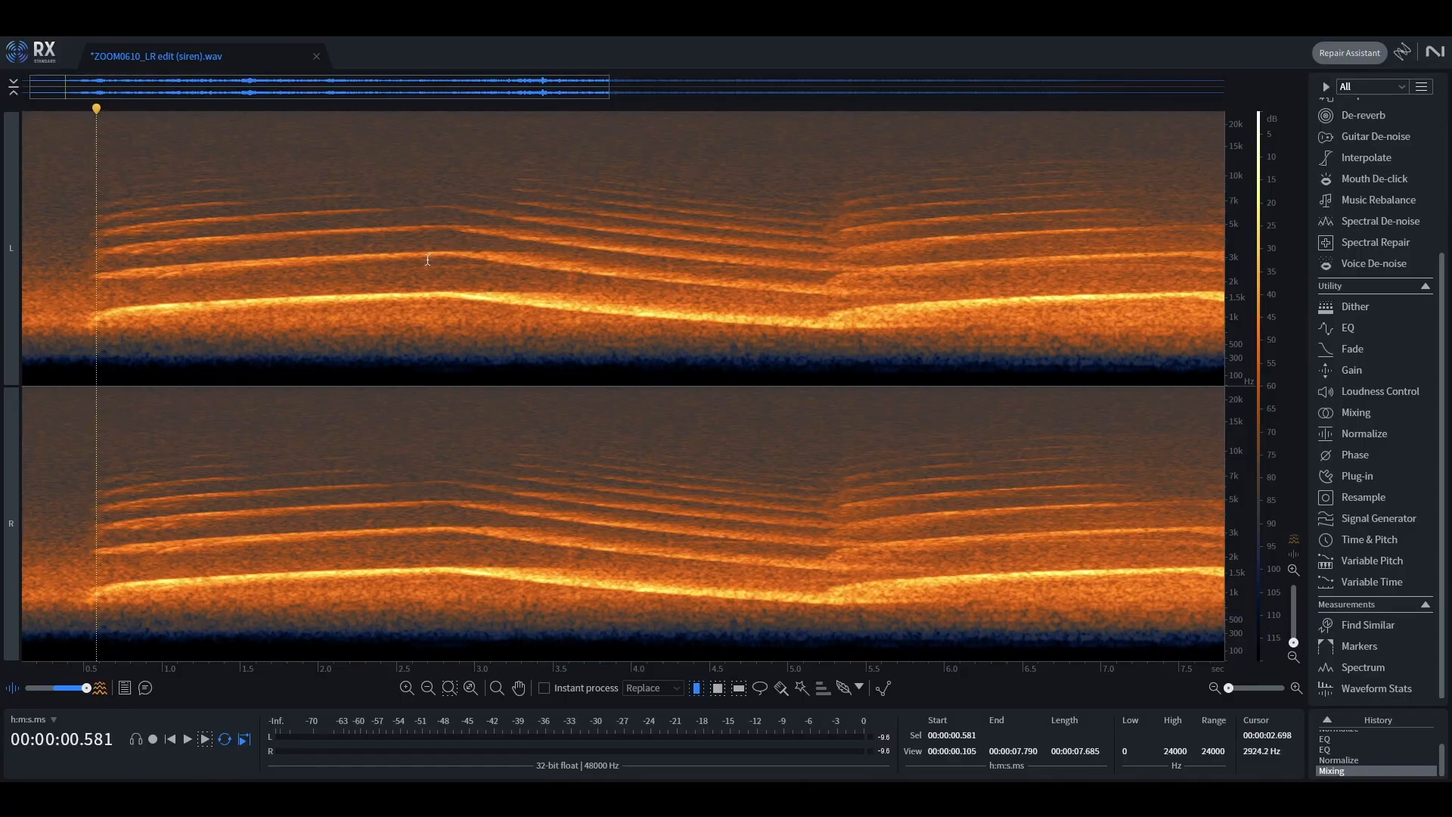
- In RX, place the playhead at 2.8 s and examine the spectrum for the wail's highest fundamental frequency
scroll(448, 265, up, 3)
click(444, 258)
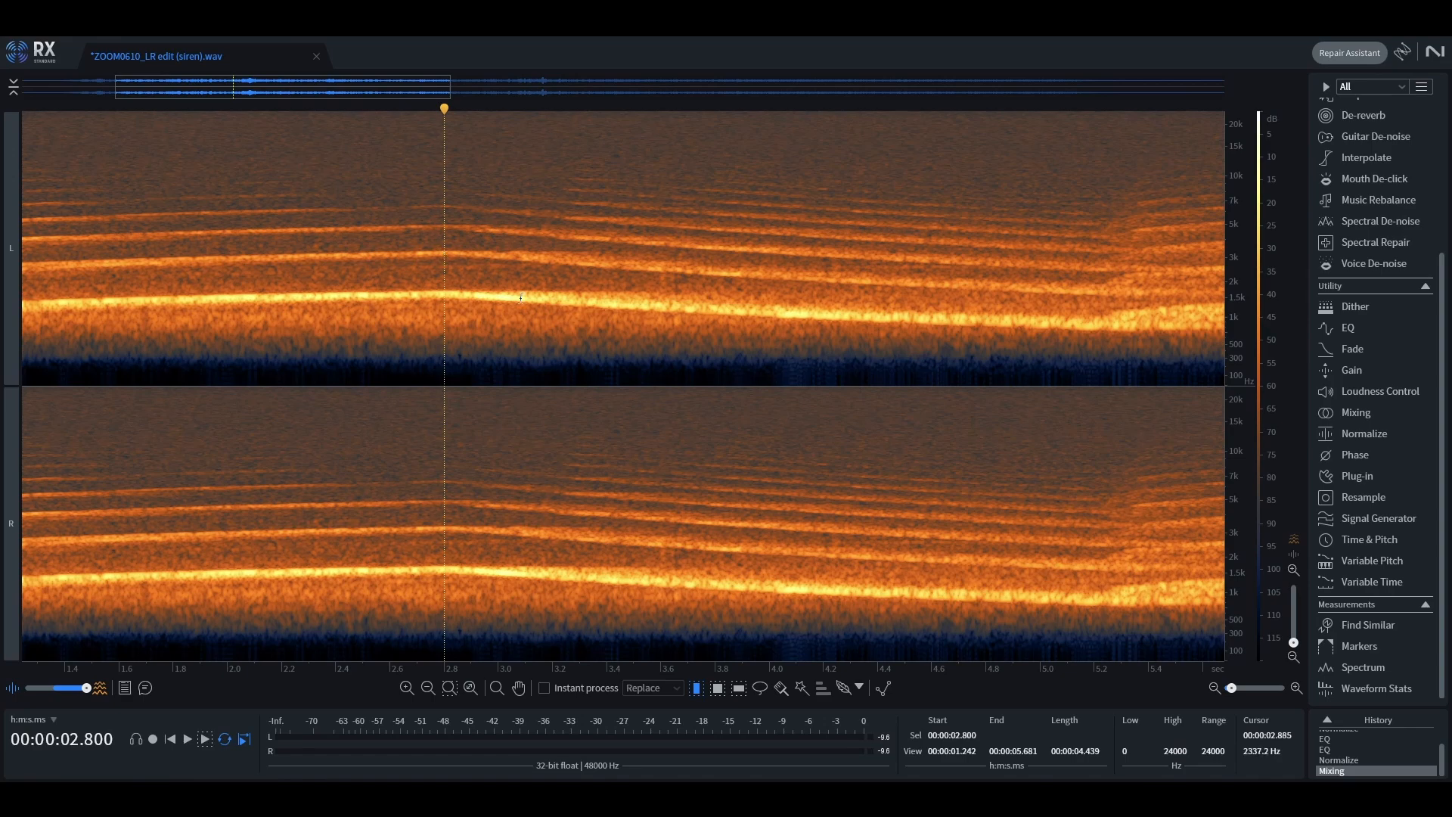
click(1364, 667)
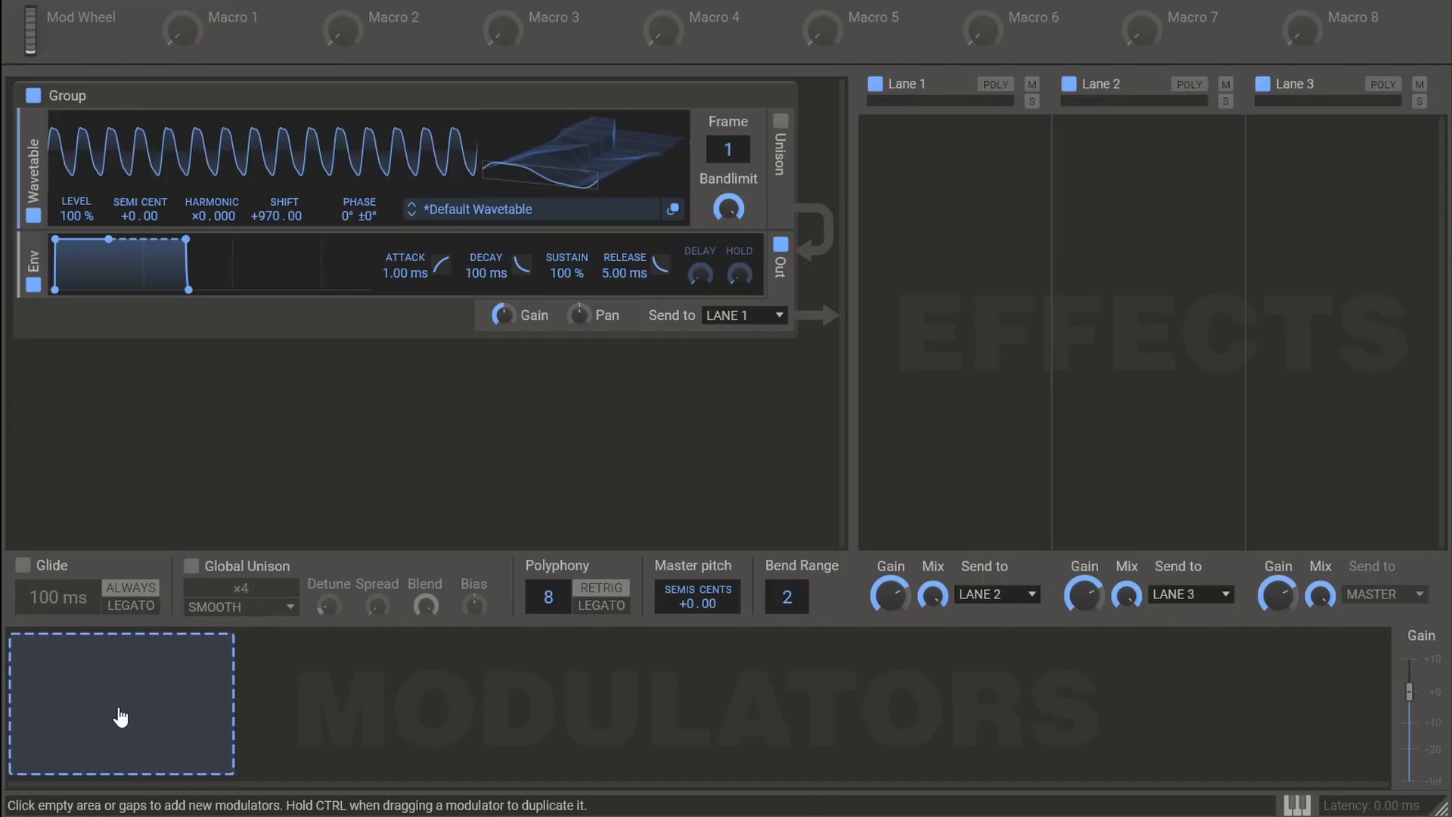
- Add a Curve modulator in Phase Plant and assign it to the wavetable's frequency shift
click(120, 711)
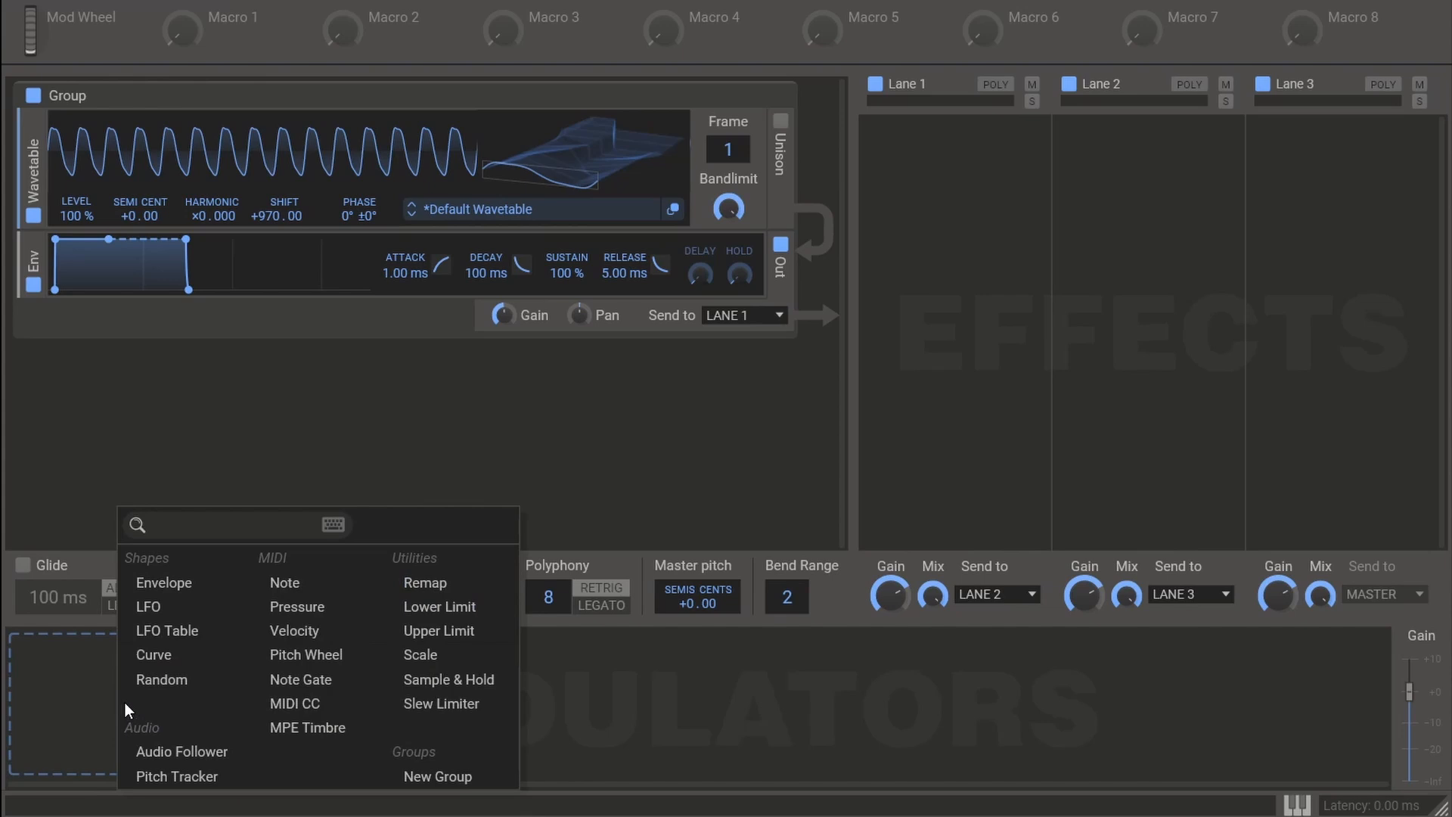
click(174, 657)
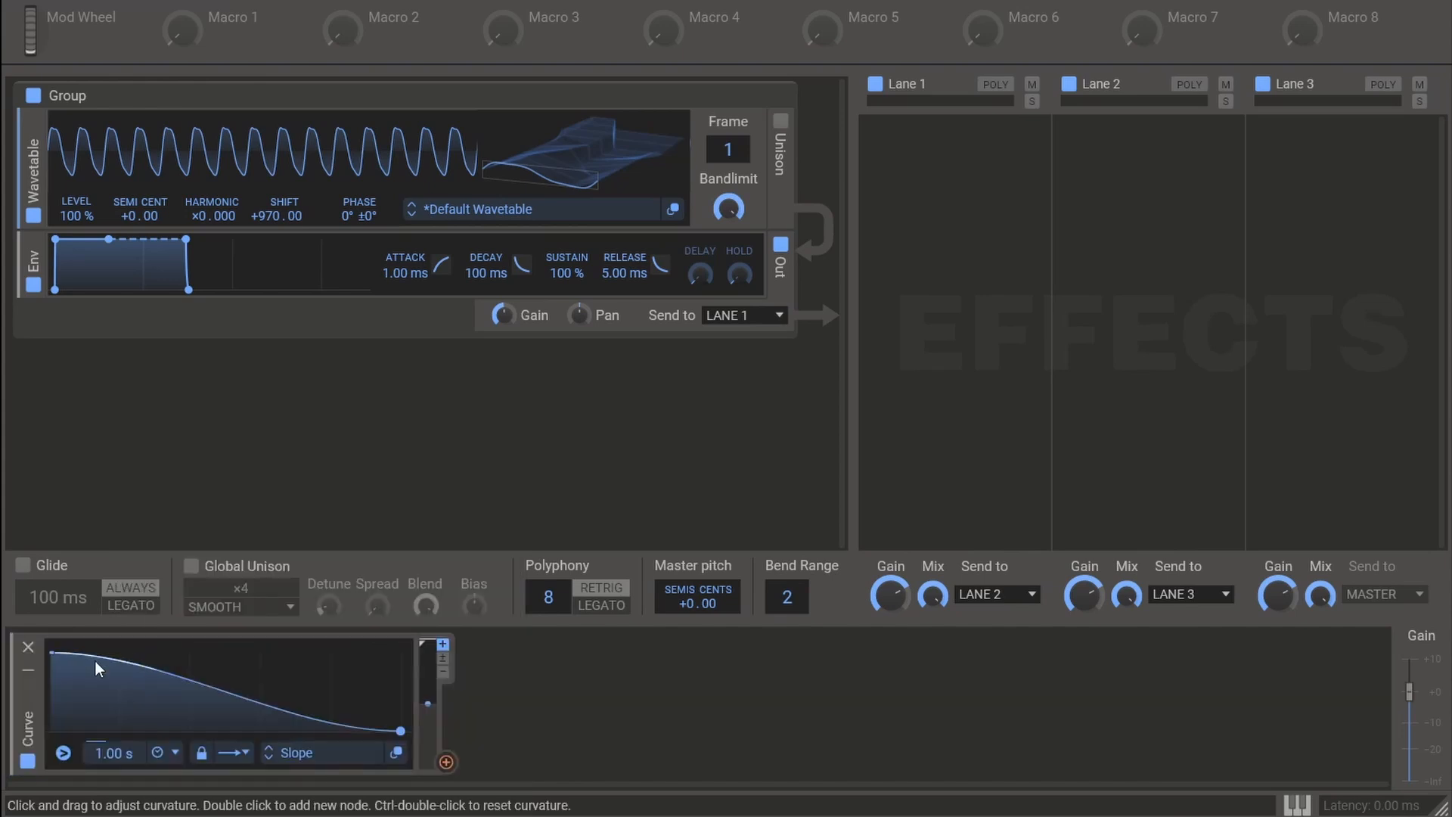
click(448, 765)
click(286, 233)
- Set the Curve modulation's target frequency on the wavetable's shift so it rises from 970 Hz towards the siren's peak pitch
right_click(287, 231)
click(534, 339)
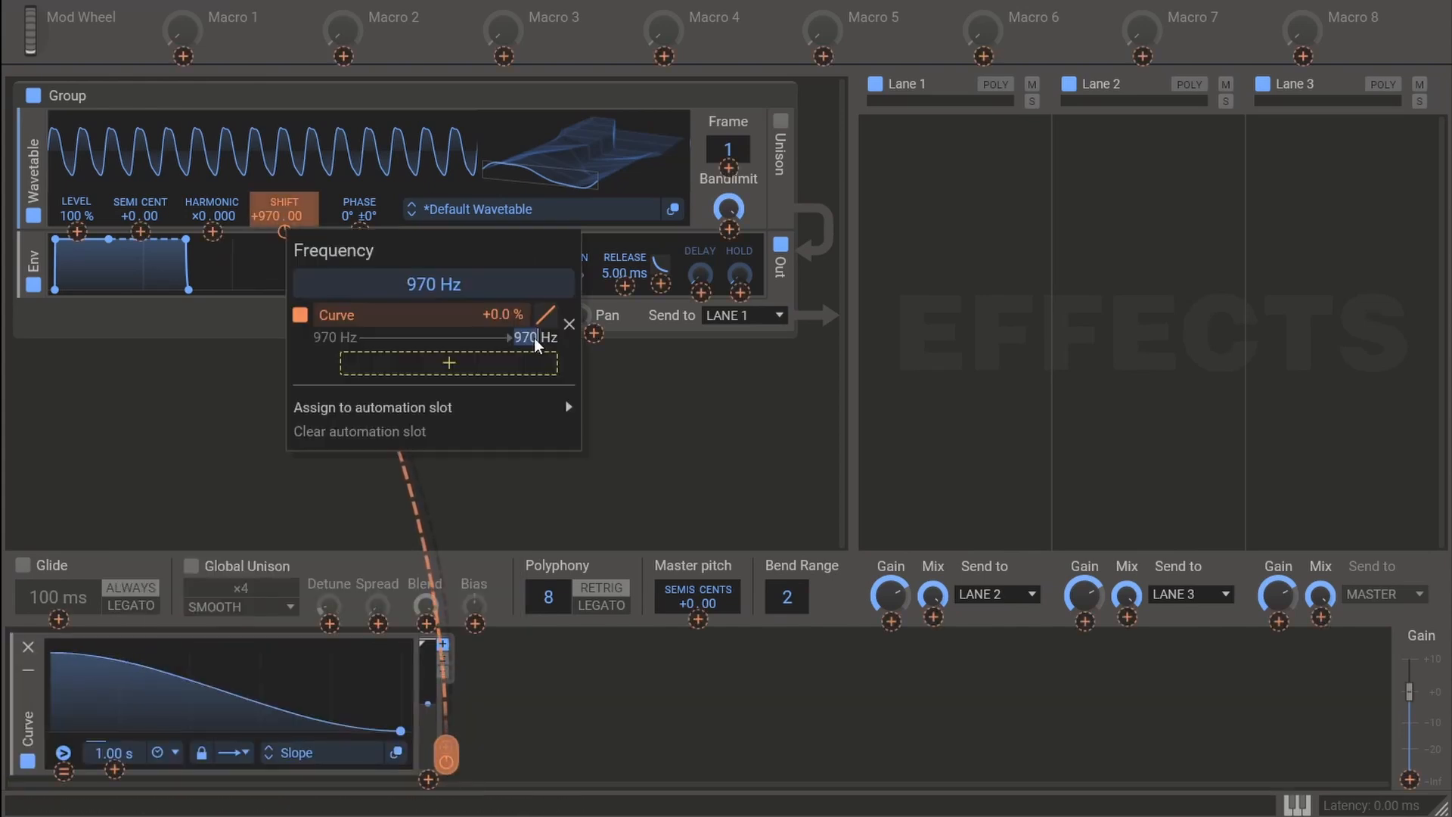
text(1)
key(Return)
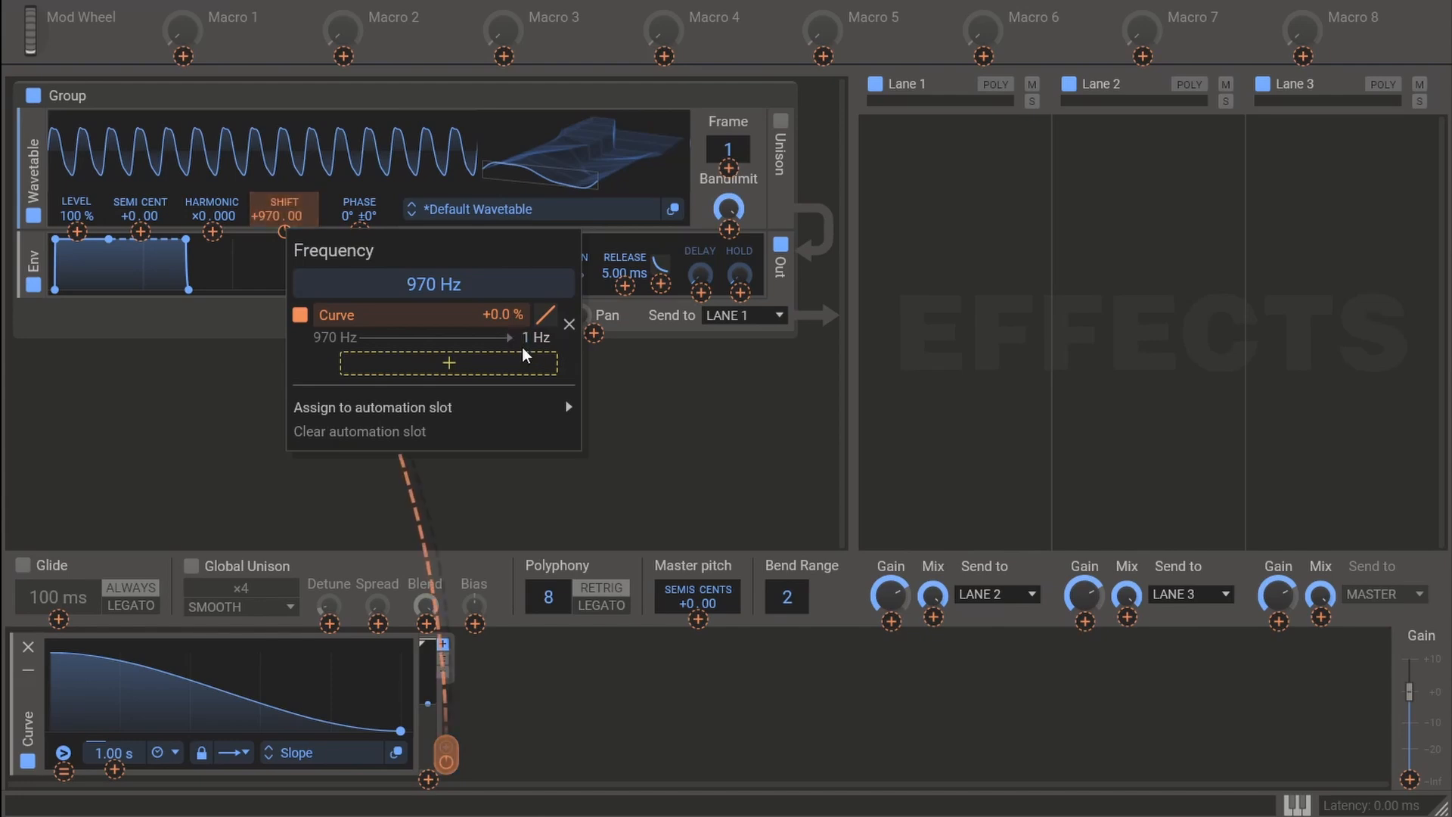
text(00)
key(Return)
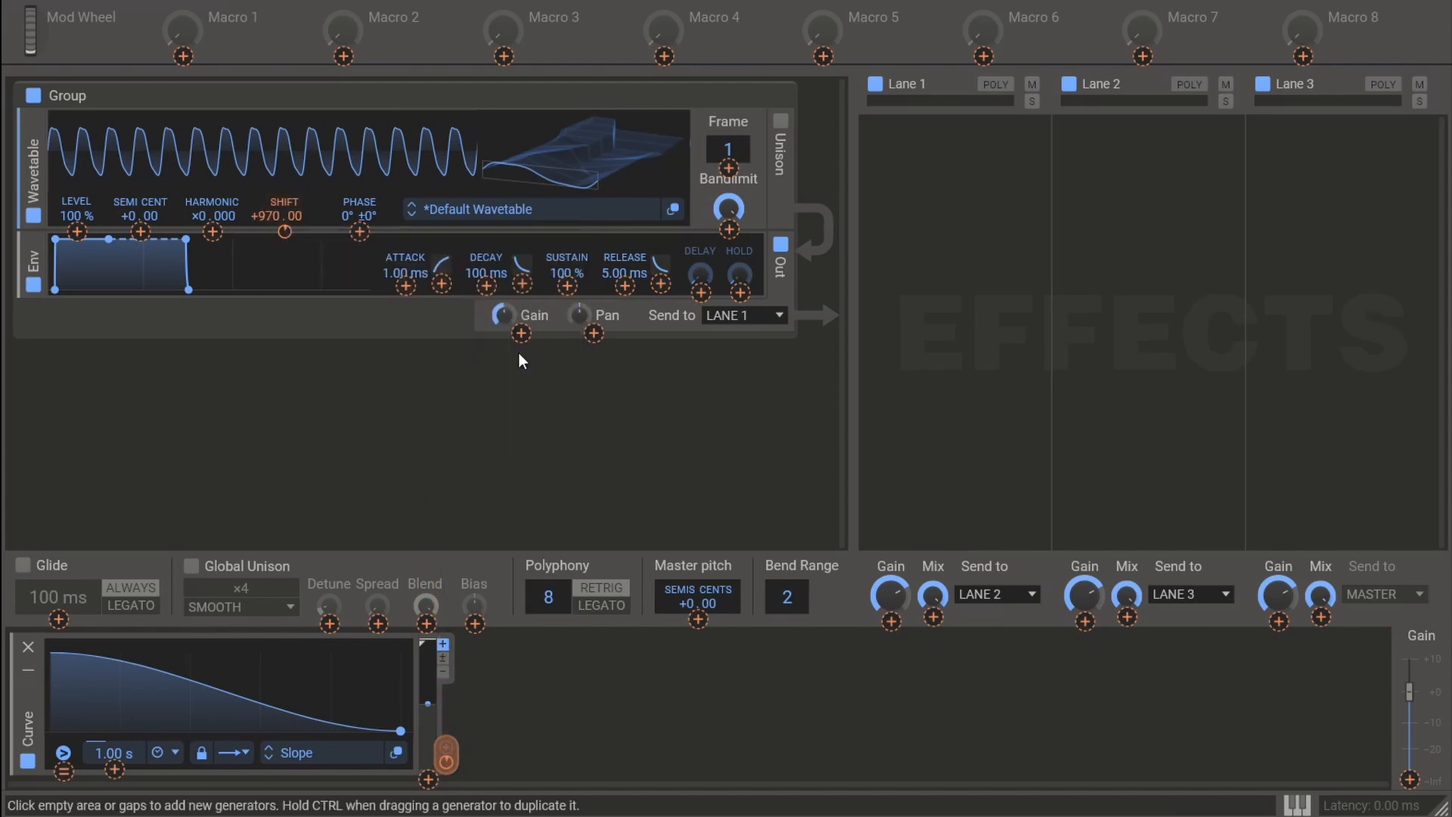
click(646, 406)
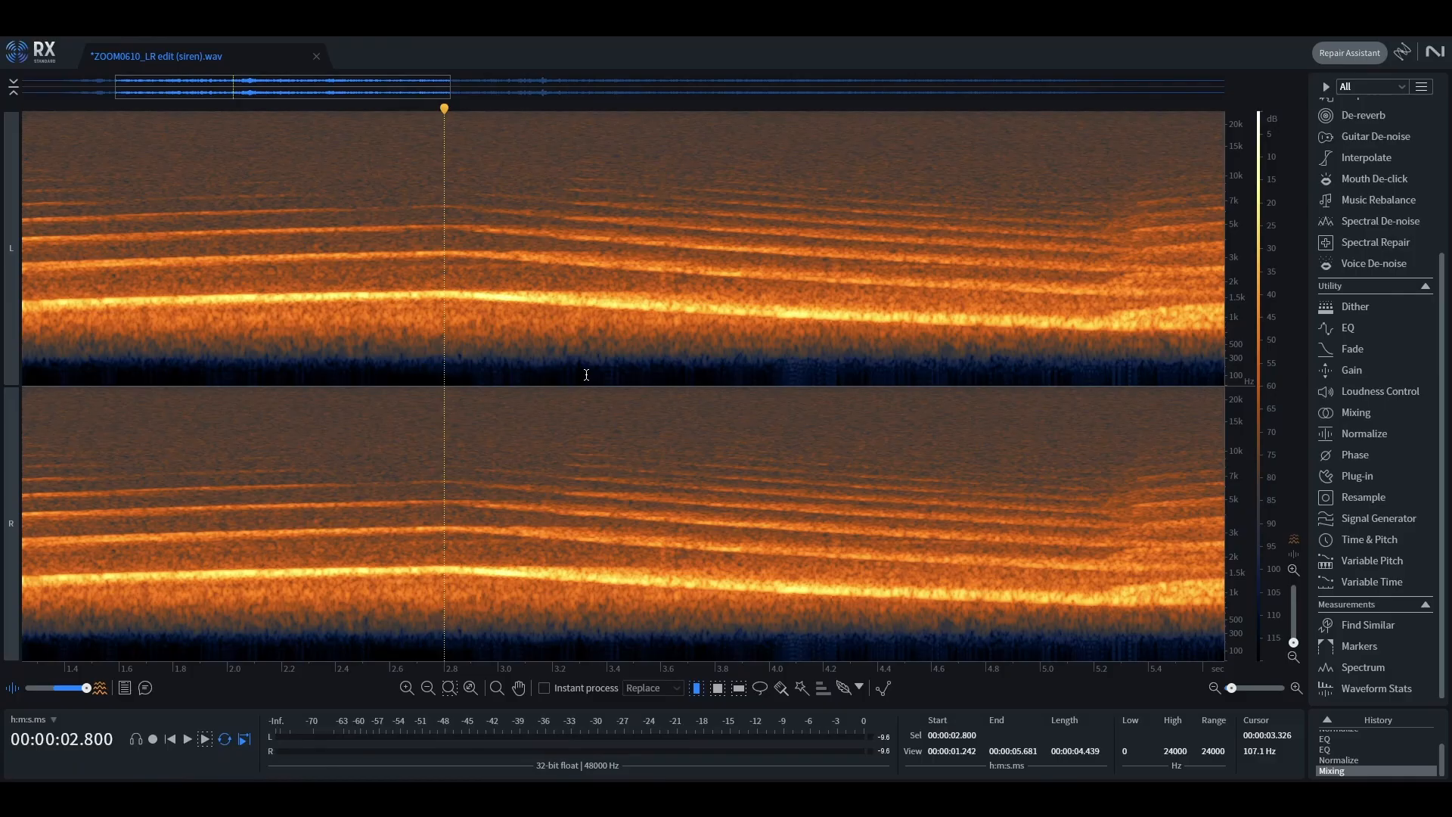
- Measure the duration of the first wail cycle in RX and set the Curve modulator's length to 4.80 s
scroll(582, 380, down, 6)
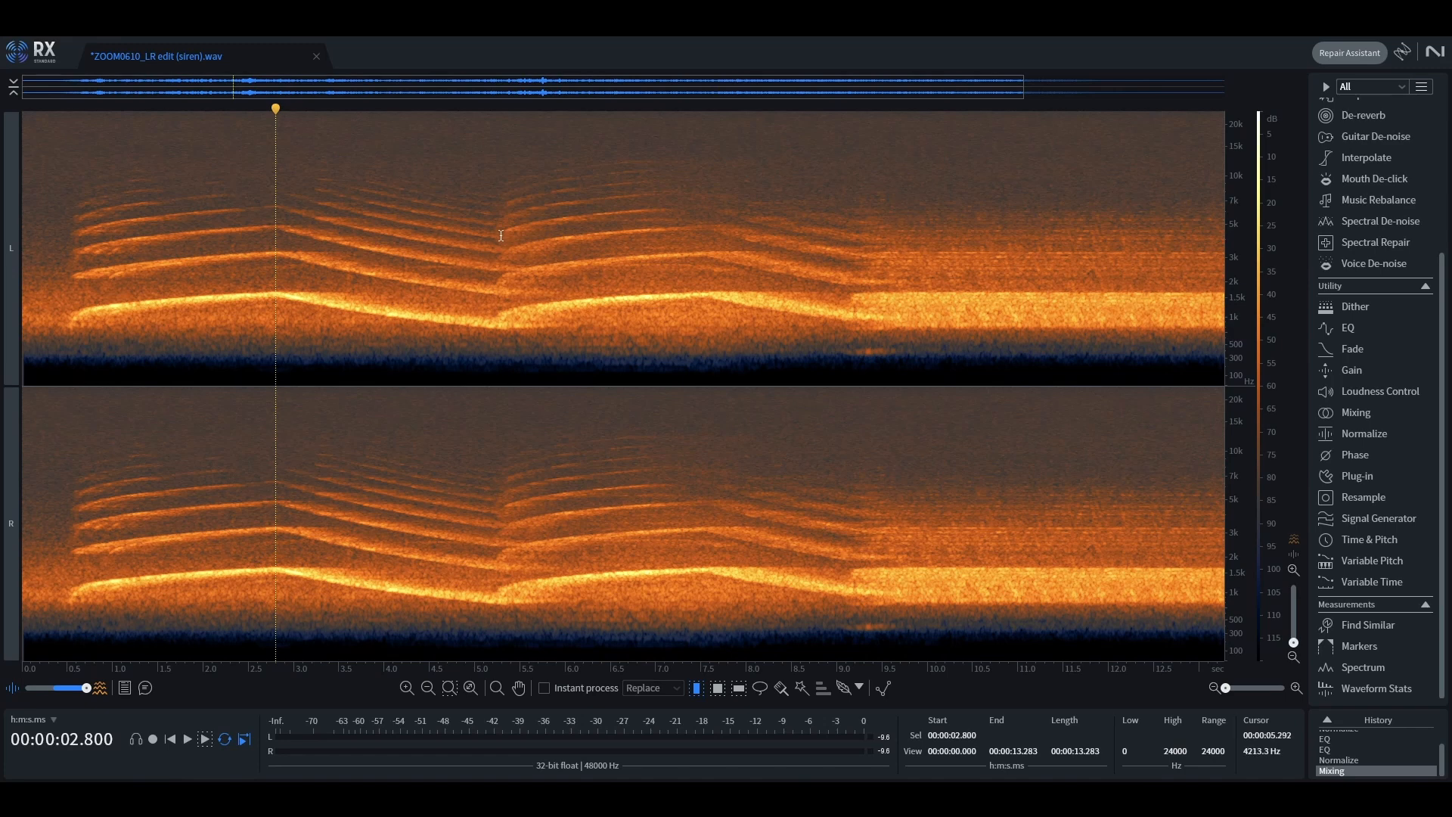
drag(501, 286, 68, 289)
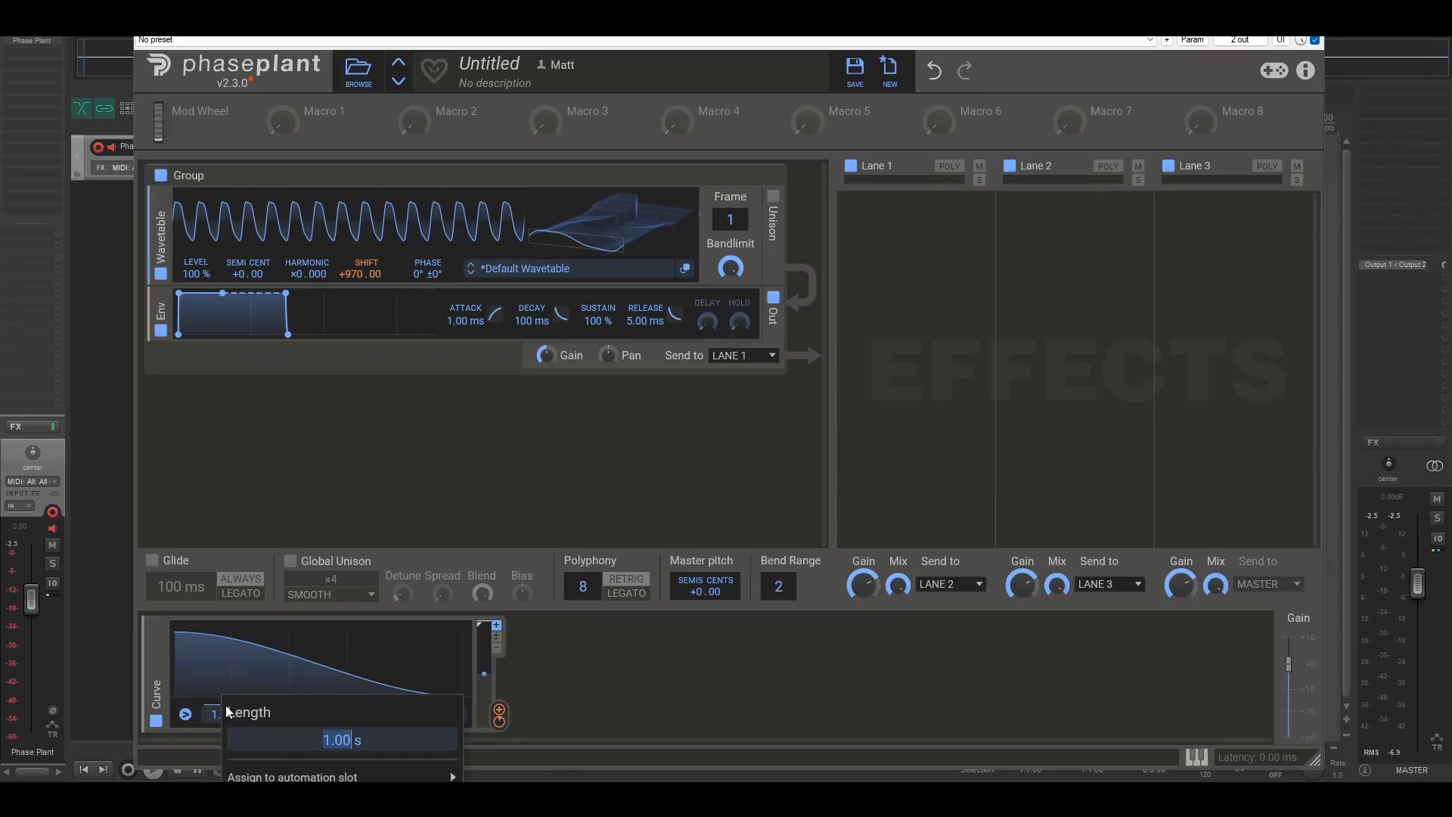
text(4.)
key(Return)
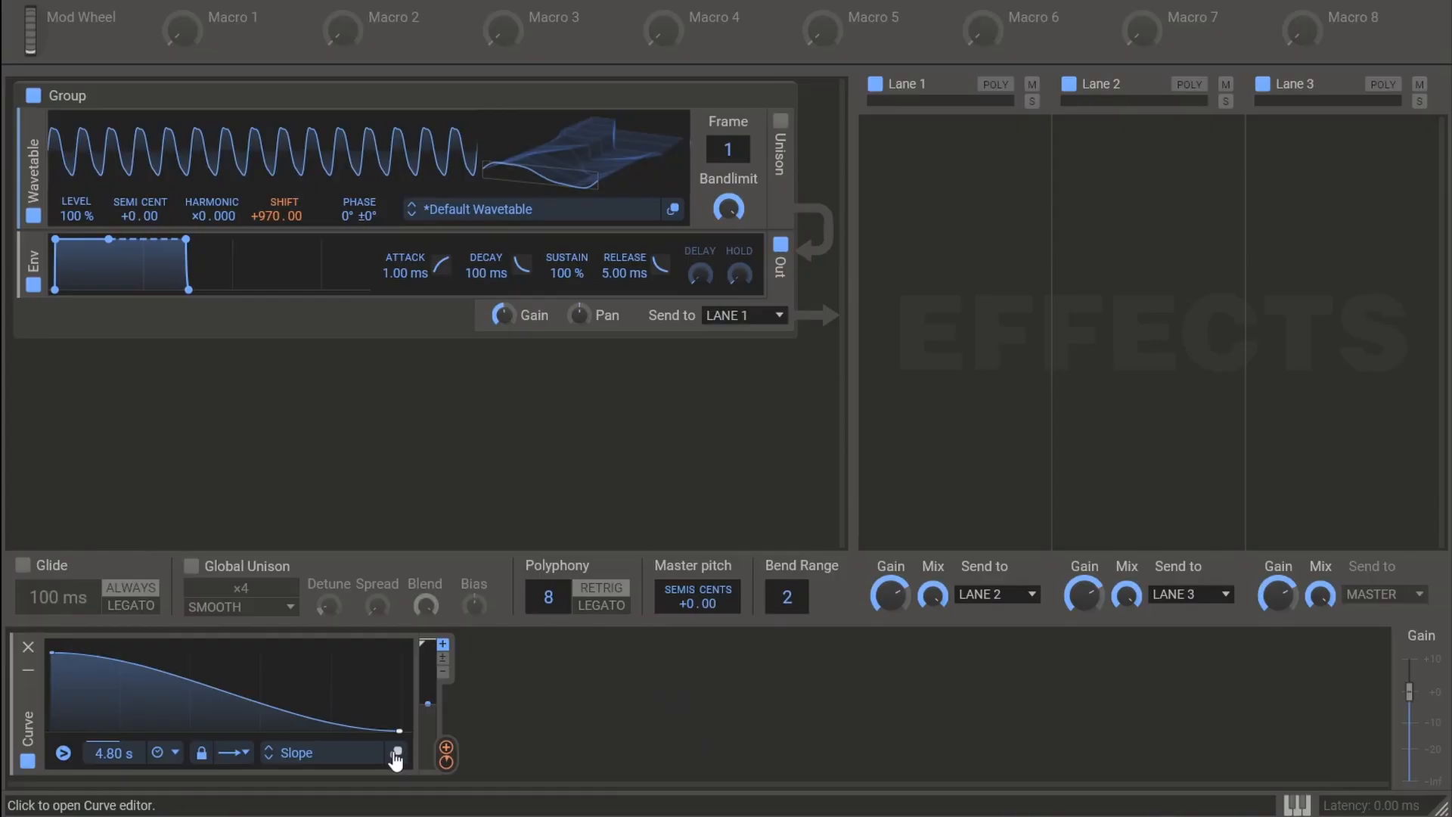
- Reshape the curve into a triangle with a 100 % peak at 2400 ms and its starting node at 0 %
click(395, 754)
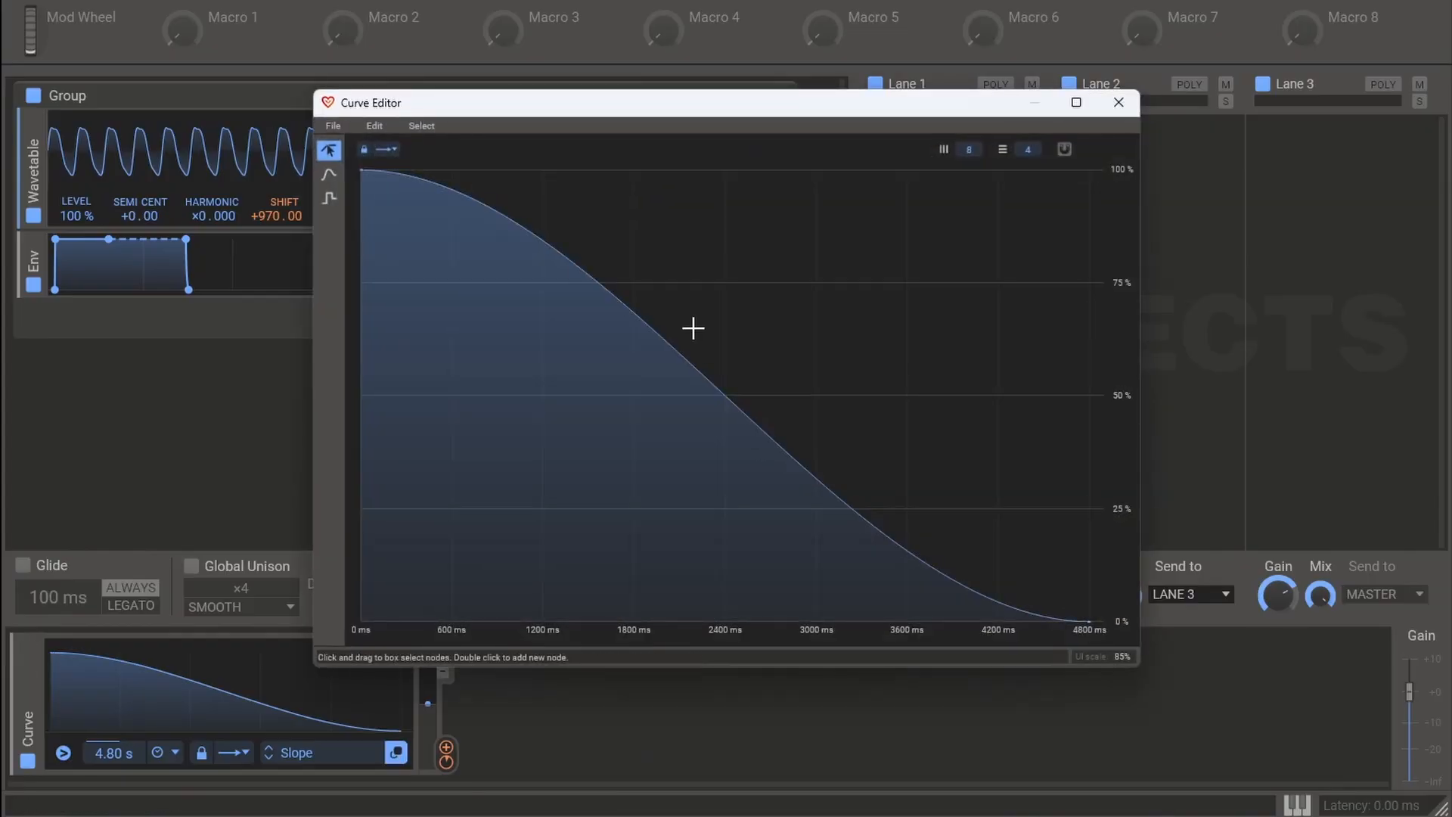
drag(698, 375, 726, 162)
drag(361, 171, 361, 621)
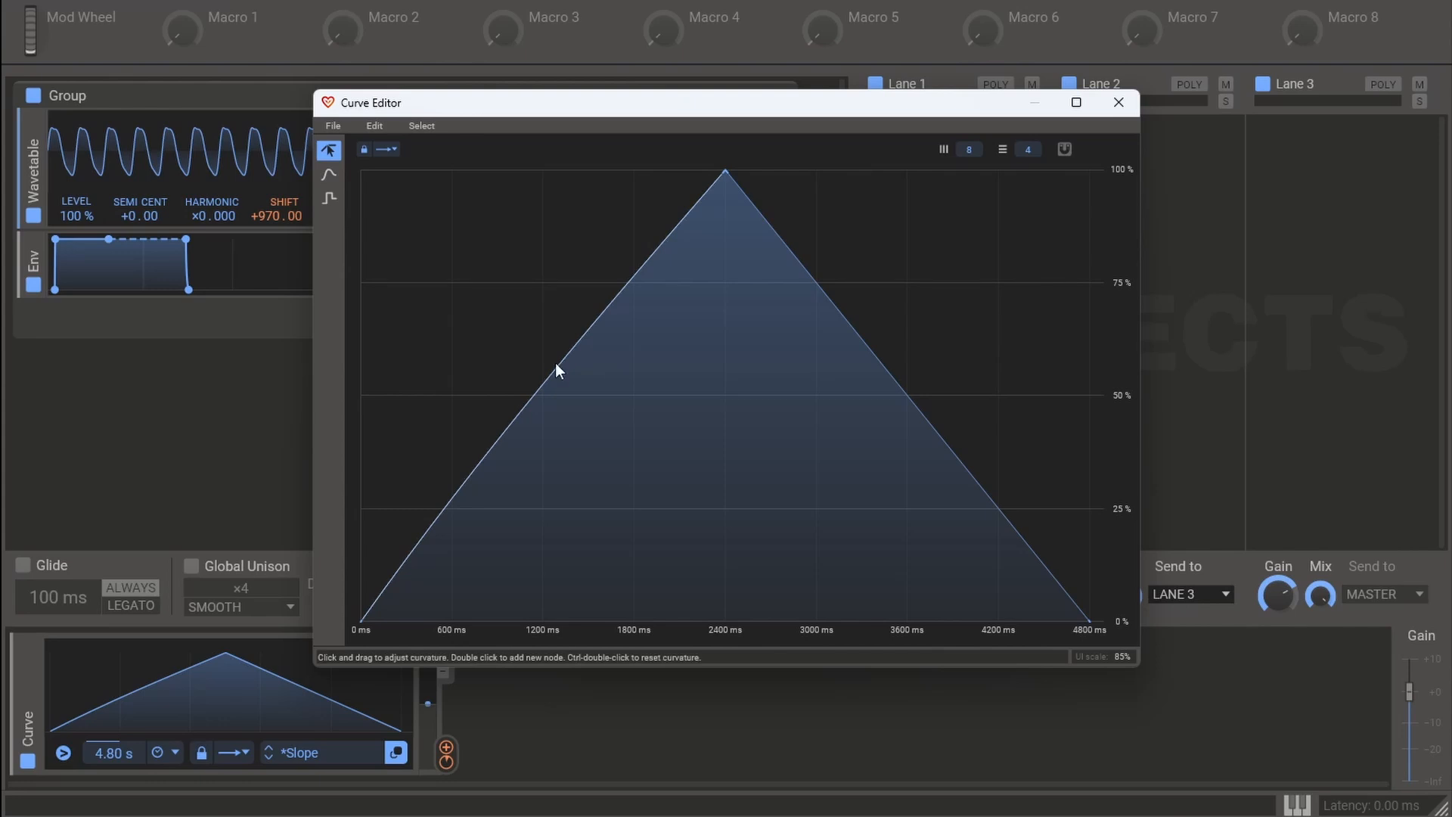
- Bow the curve's rising segment outward and its falling segment inward, and set the loop mode to Sustain
drag(552, 377, 533, 351)
drag(895, 378, 597, 420)
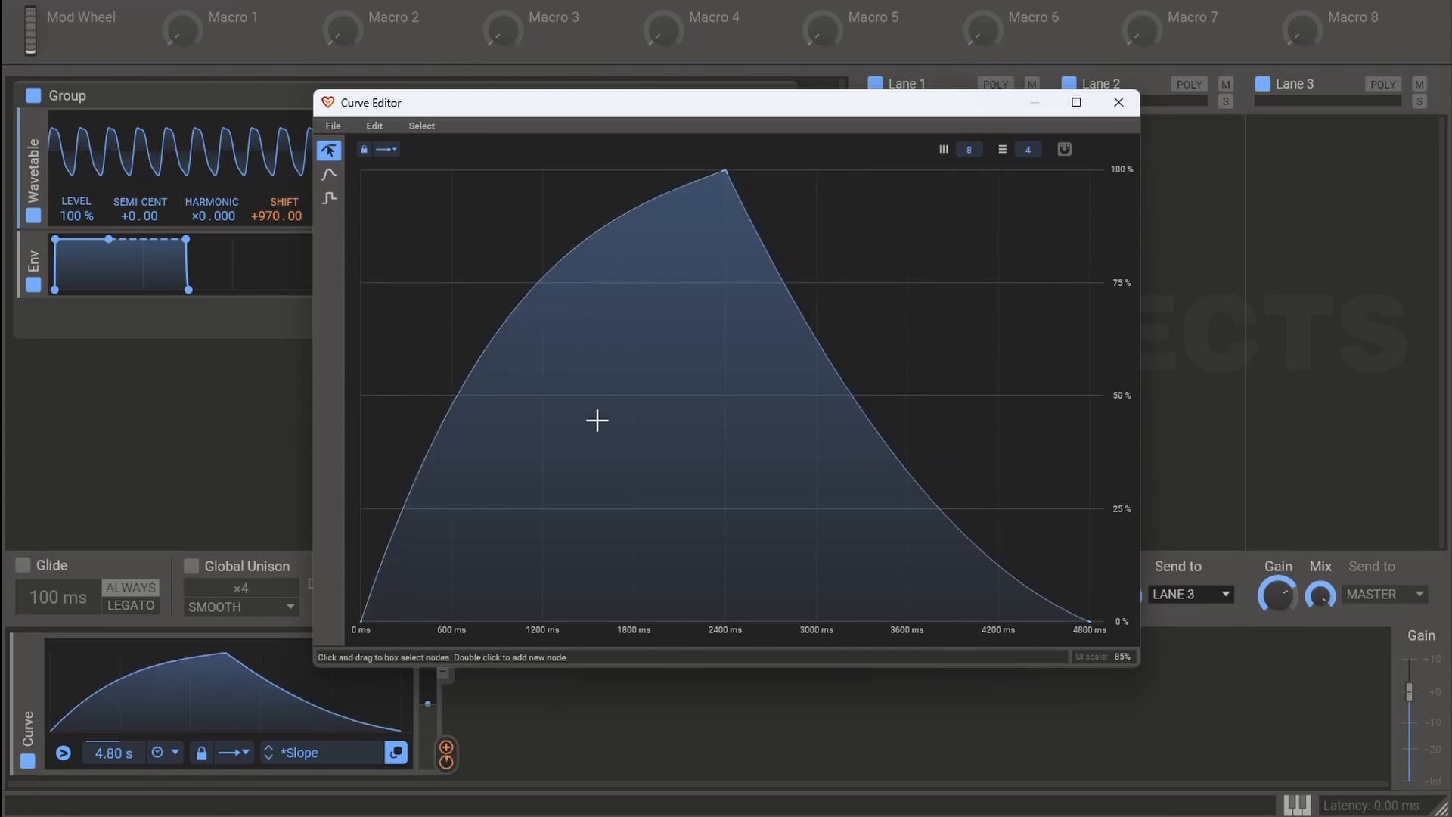
key(Escape)
click(235, 752)
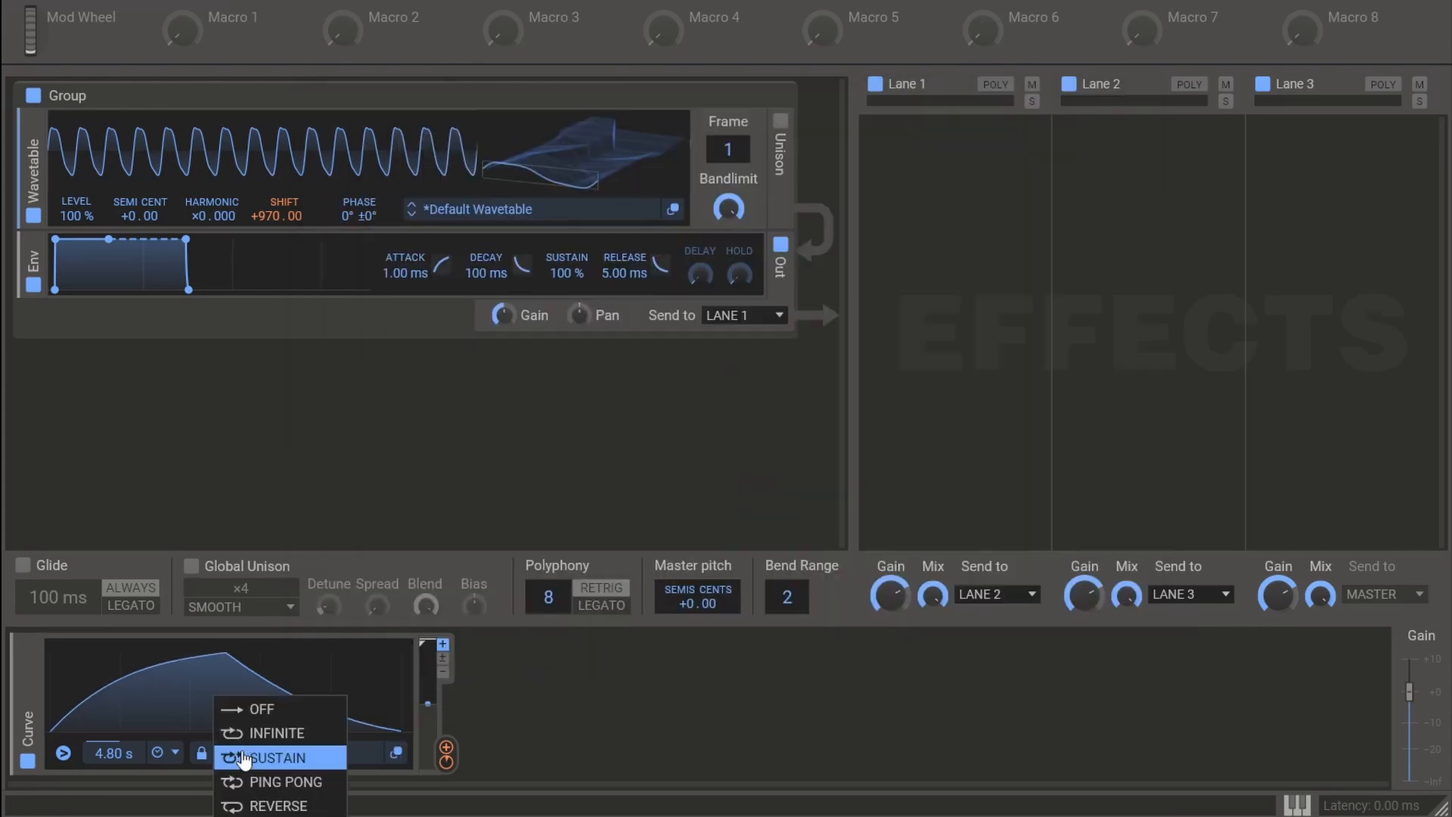
click(273, 758)
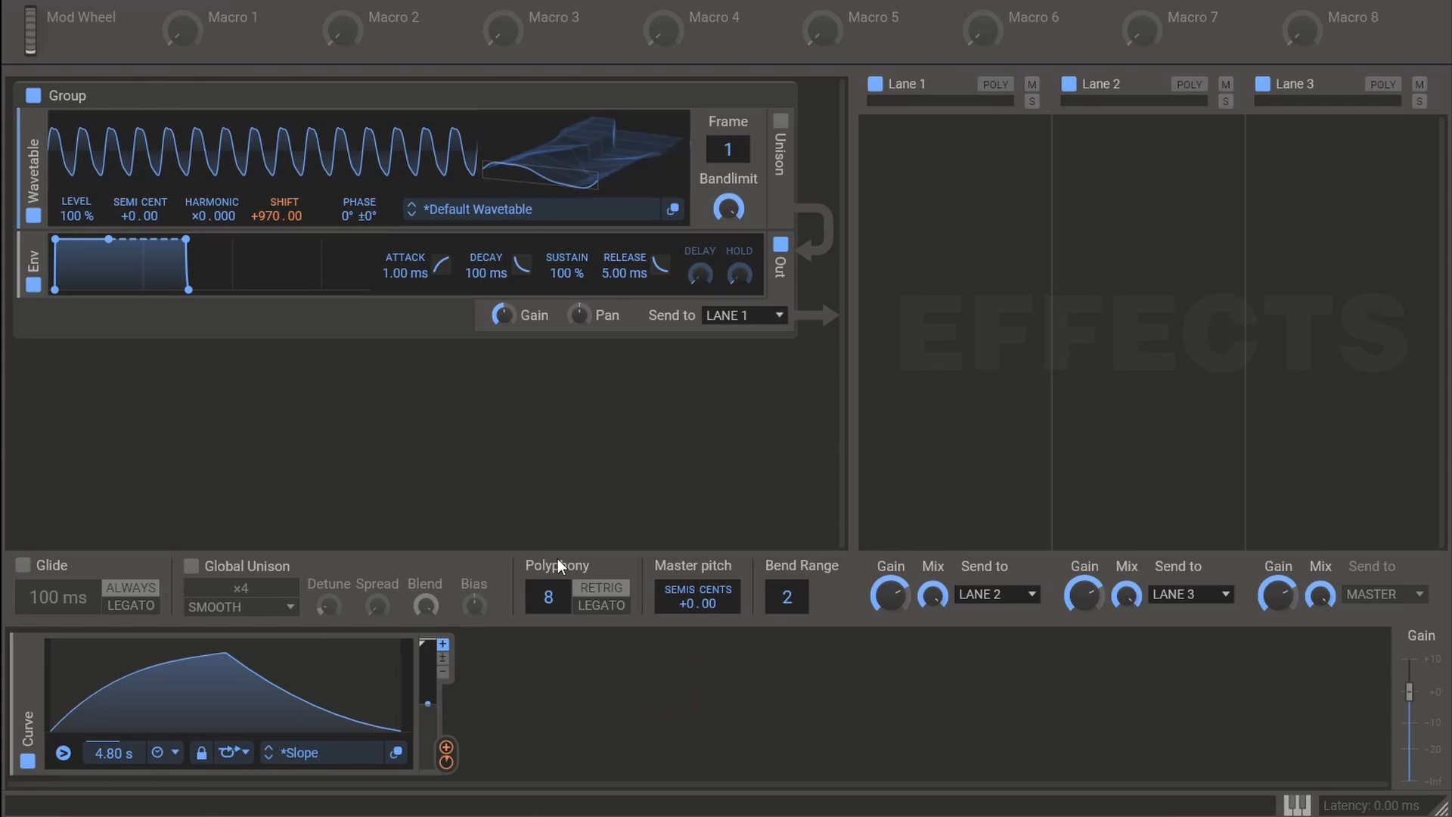
- Add a Remap modulator next to the Curve modulator
click(564, 713)
click(870, 587)
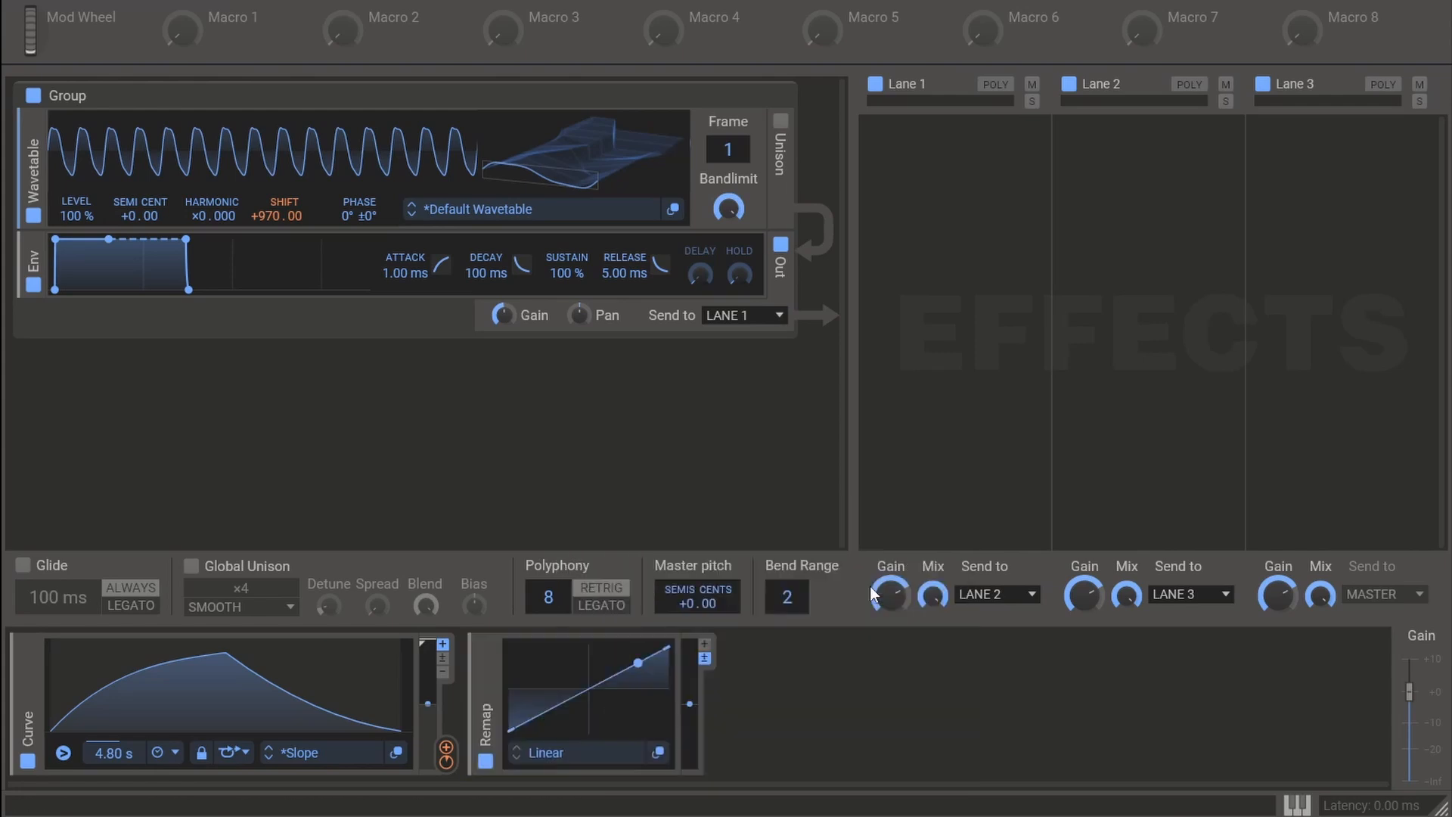
- Reshape the Remap curve into a hard step from -100 % to 100 % at the 0 % input
click(659, 752)
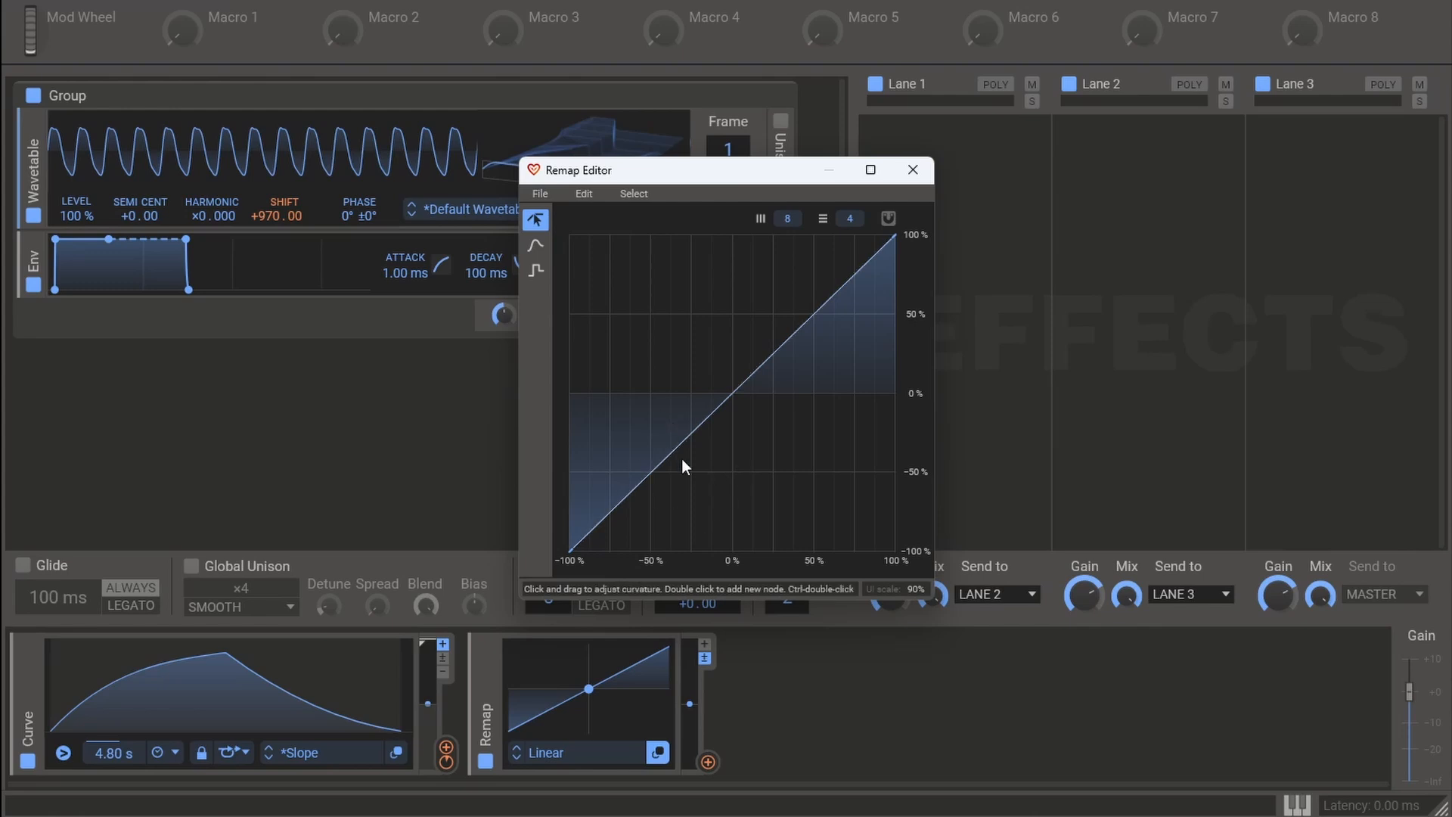
drag(732, 393, 728, 574)
double_click(815, 383)
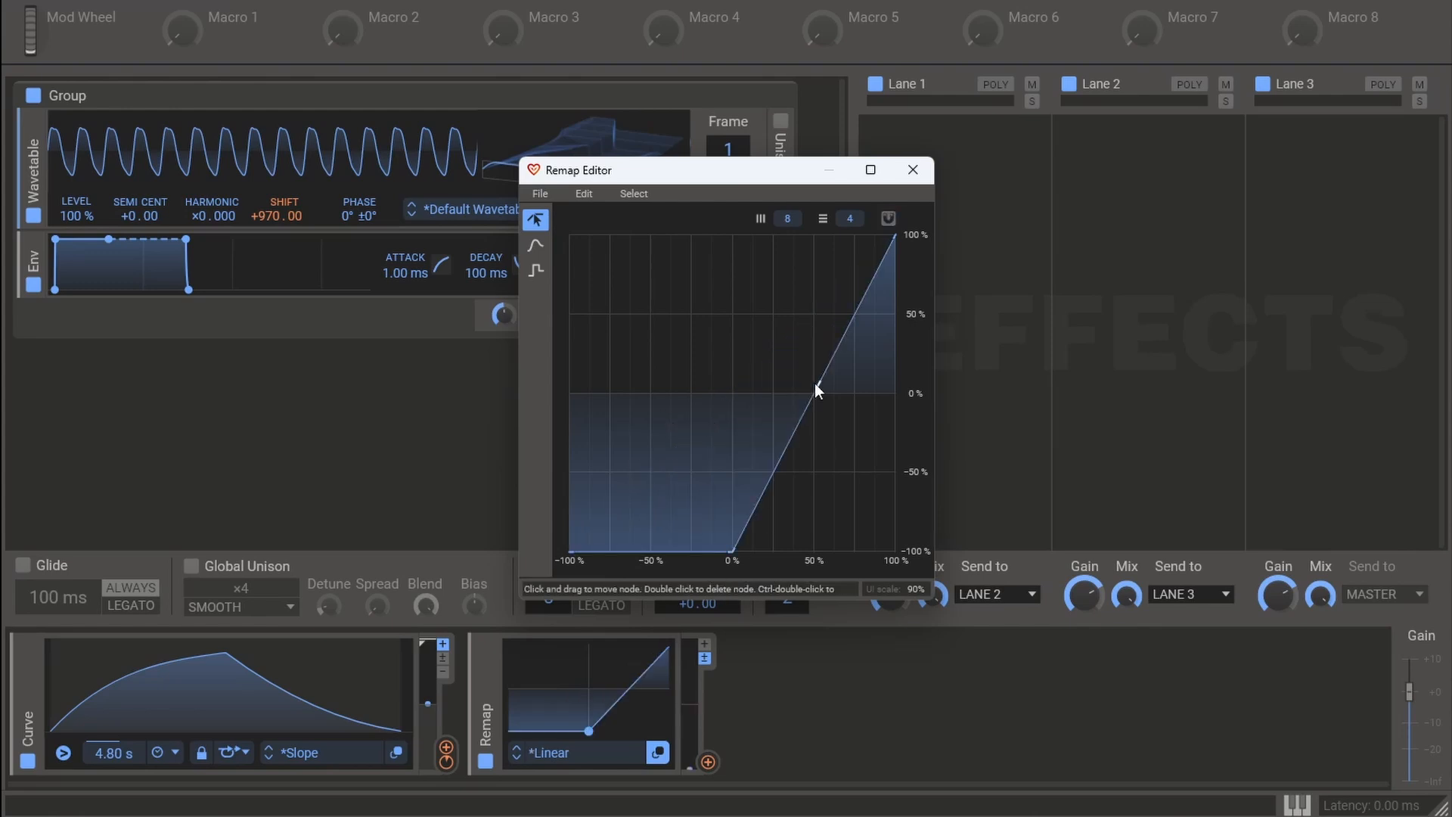
drag(815, 383, 723, 223)
click(911, 174)
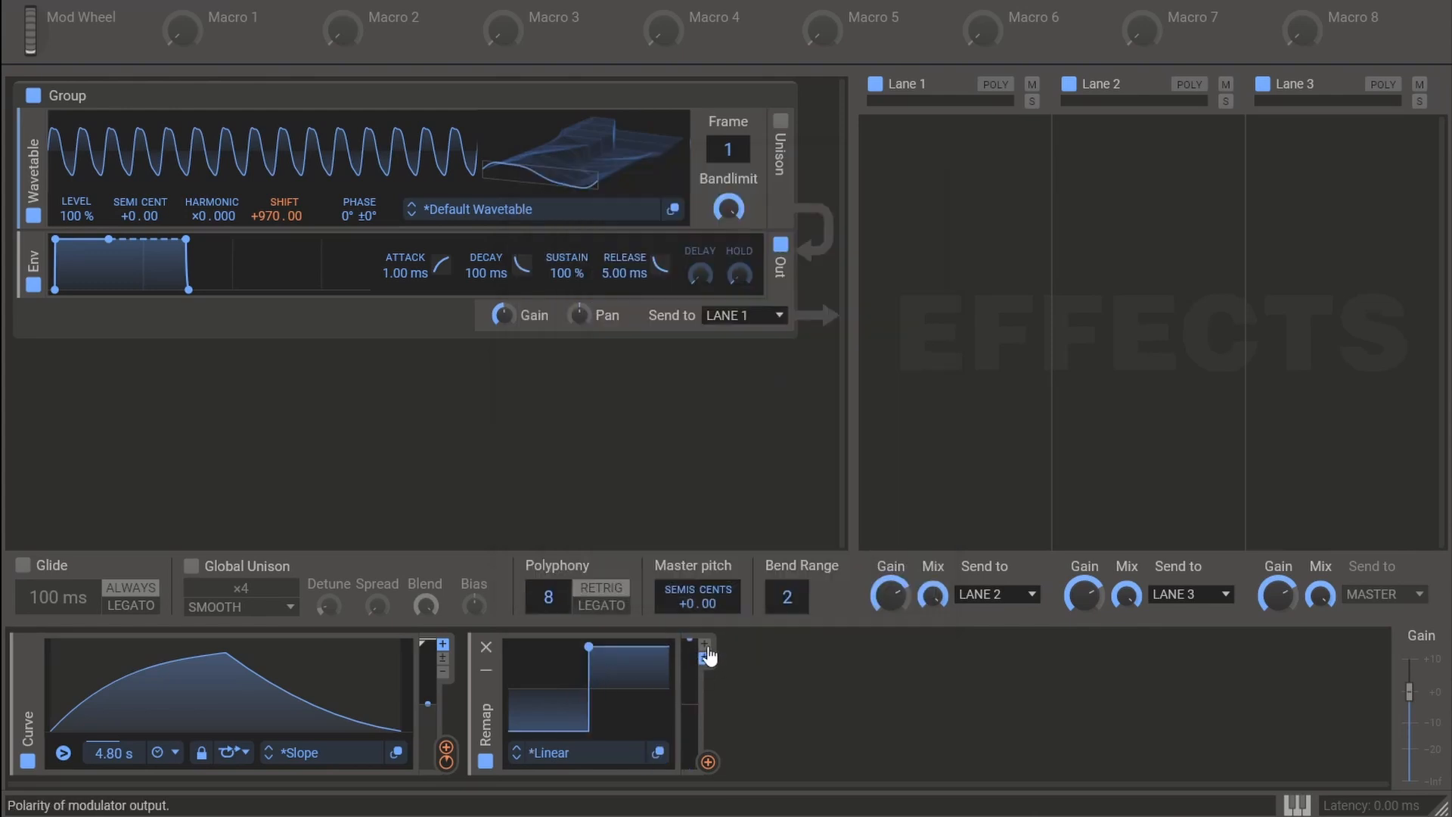
- Set the Remap modulator's output to unipolar and route Macro 1 to its input
click(705, 645)
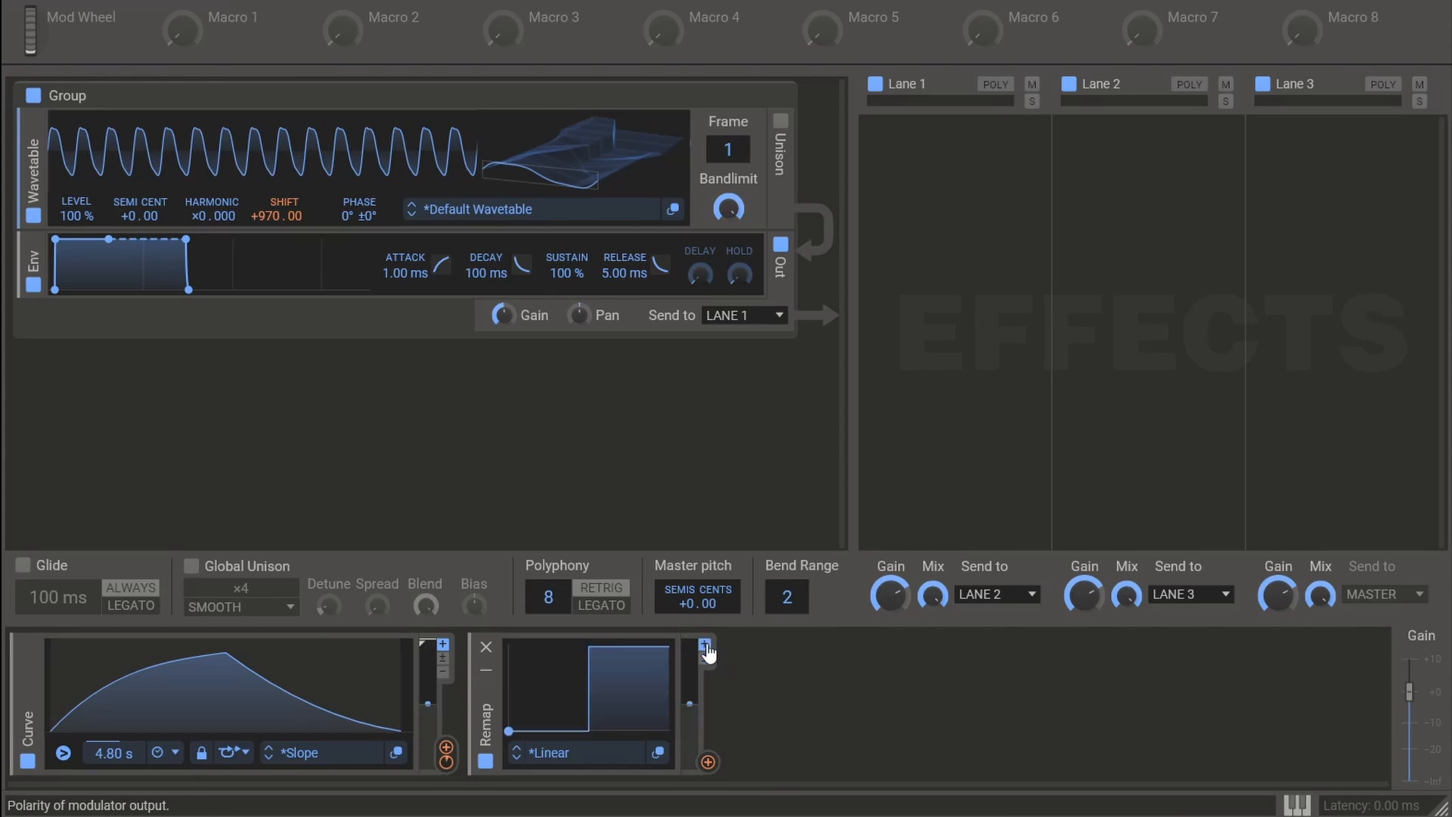
mouse_move(216, 37)
mouse_down()
mouse_move(321, 104)
mouse_move(533, 690)
mouse_move(589, 745)
mouse_up()
click(607, 517)
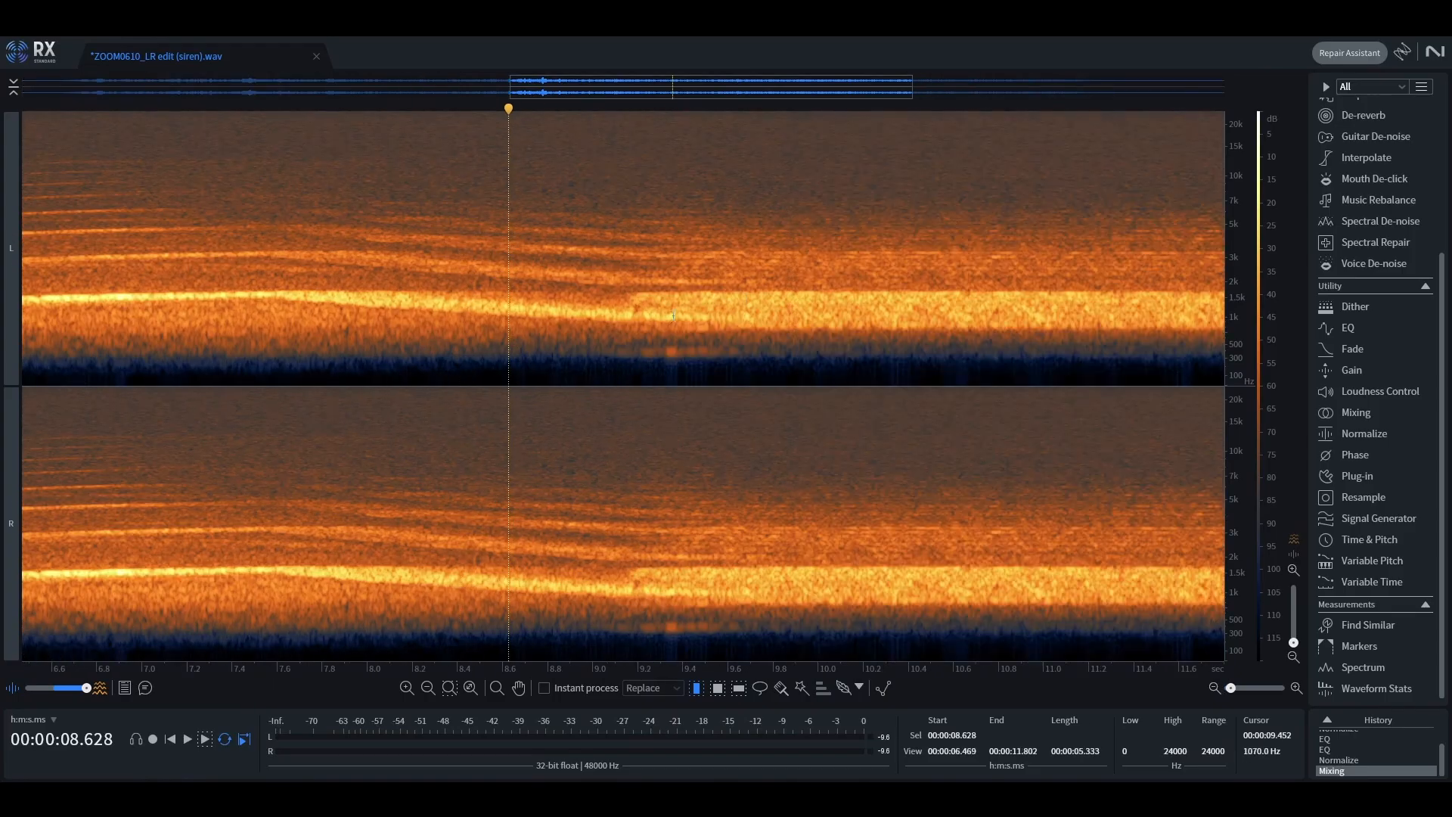
- Switch to RX and measure one yelp cycle by selecting 9.5 to 9.8 s and playing it
scroll(742, 341, up, 3)
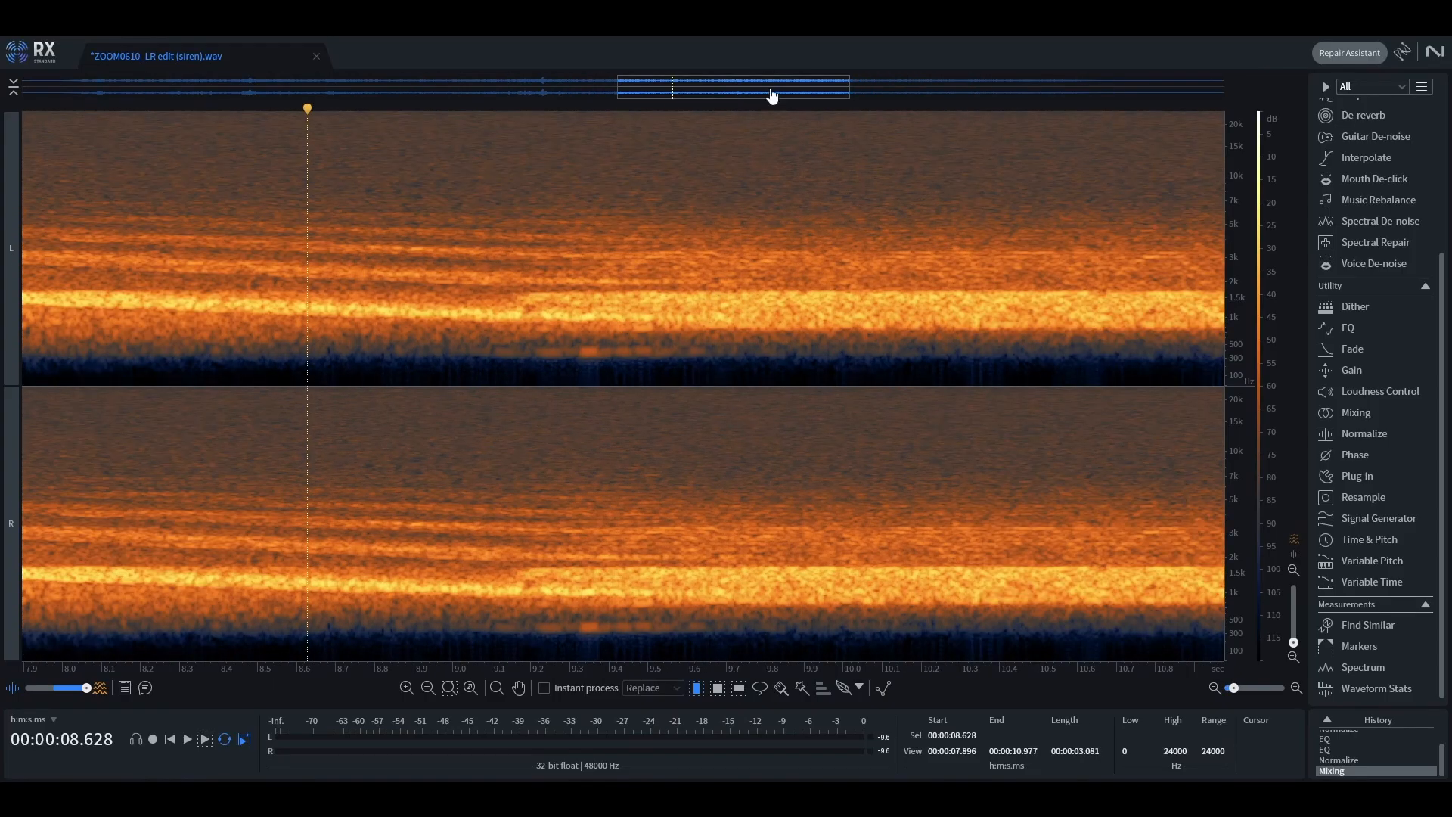
drag(772, 92, 814, 91)
scroll(673, 310, up, 2)
scroll(1276, 312, up, 1)
scroll(1276, 313, up, 3)
drag(1276, 311, 1268, 396)
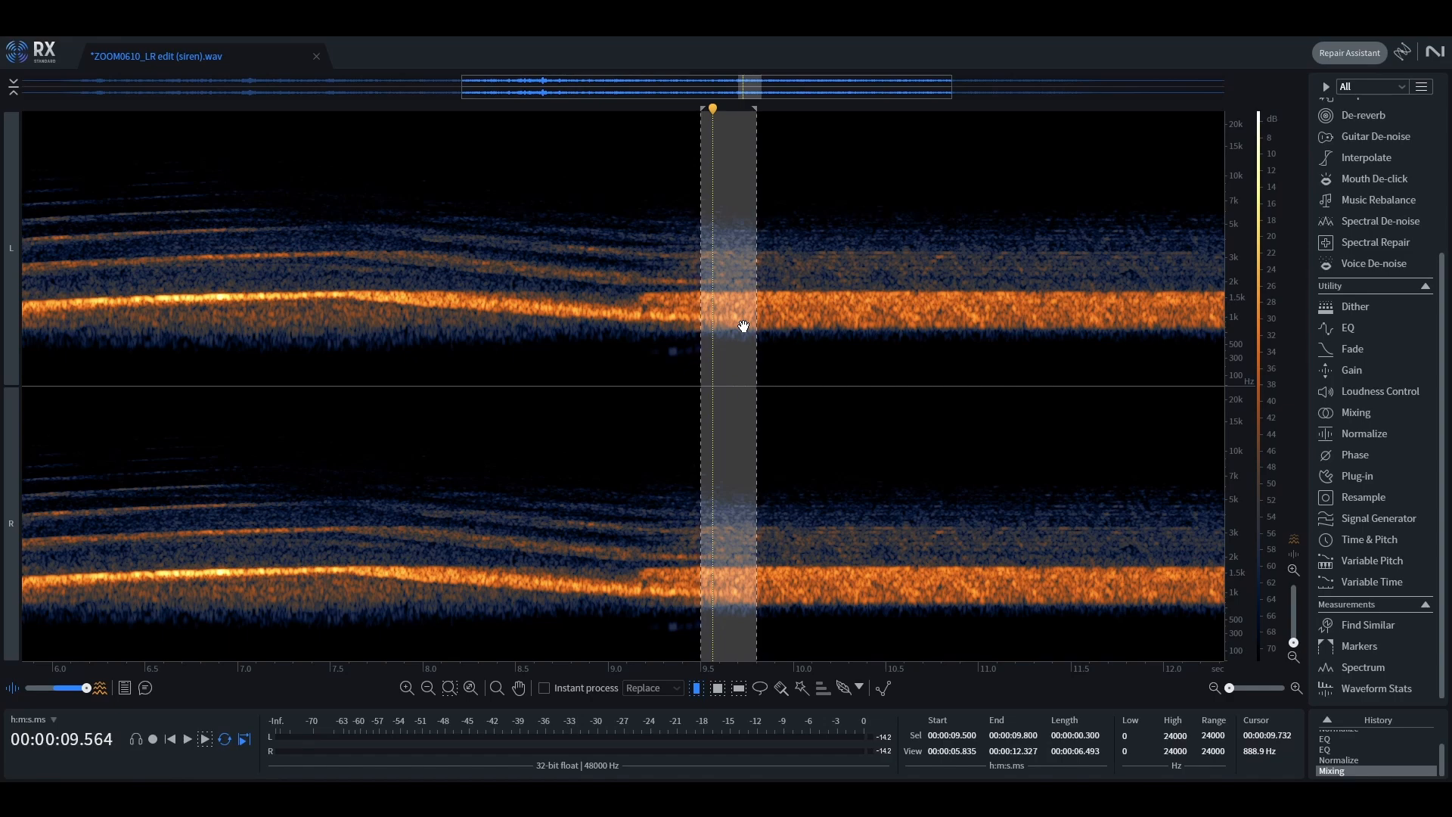
key(space)
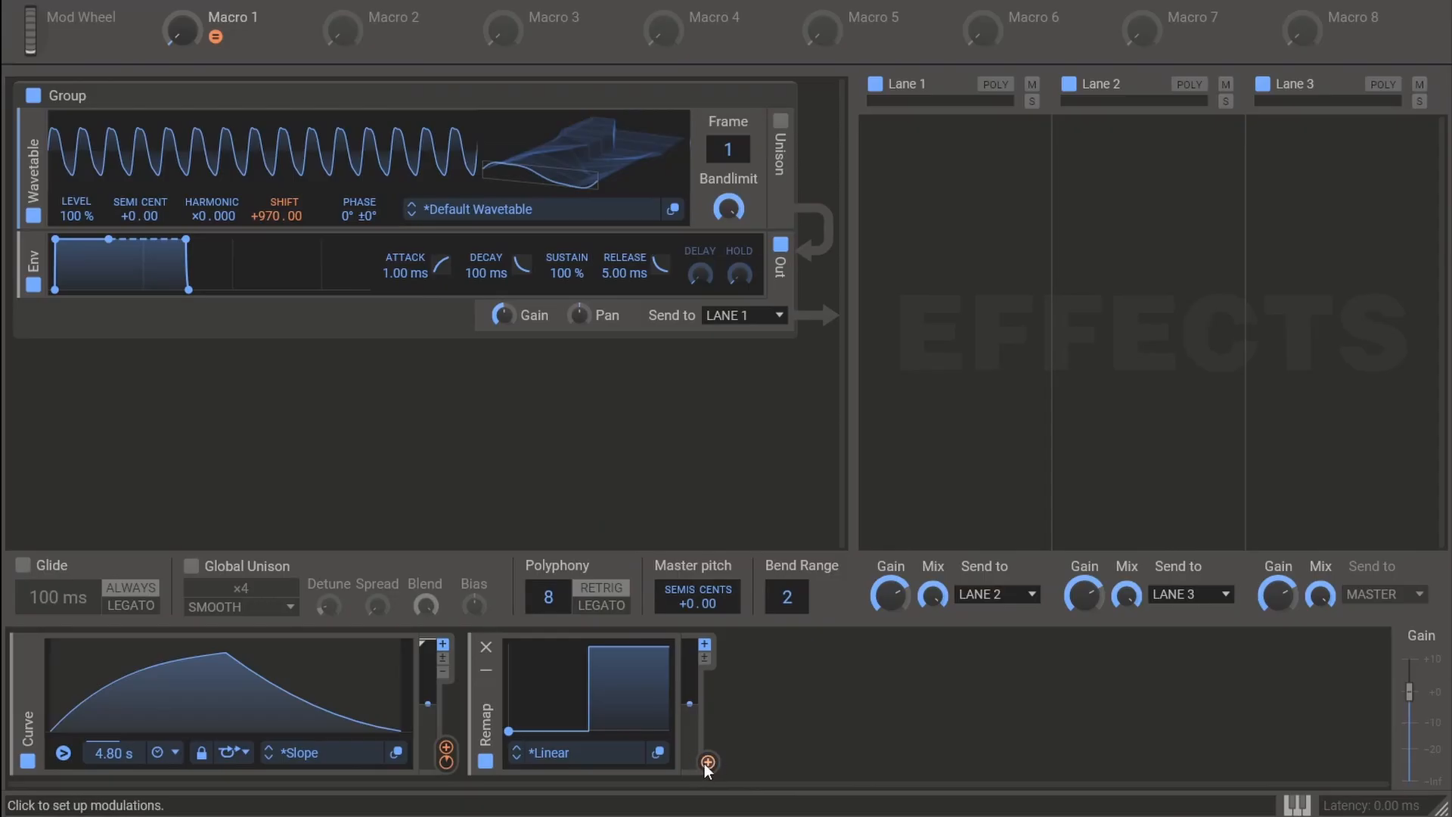
- Switch to Phase Plant, modulate the Curve's length with the Remap, and set the modulated length to the measured yelp cycle duration
drag(706, 762, 121, 769)
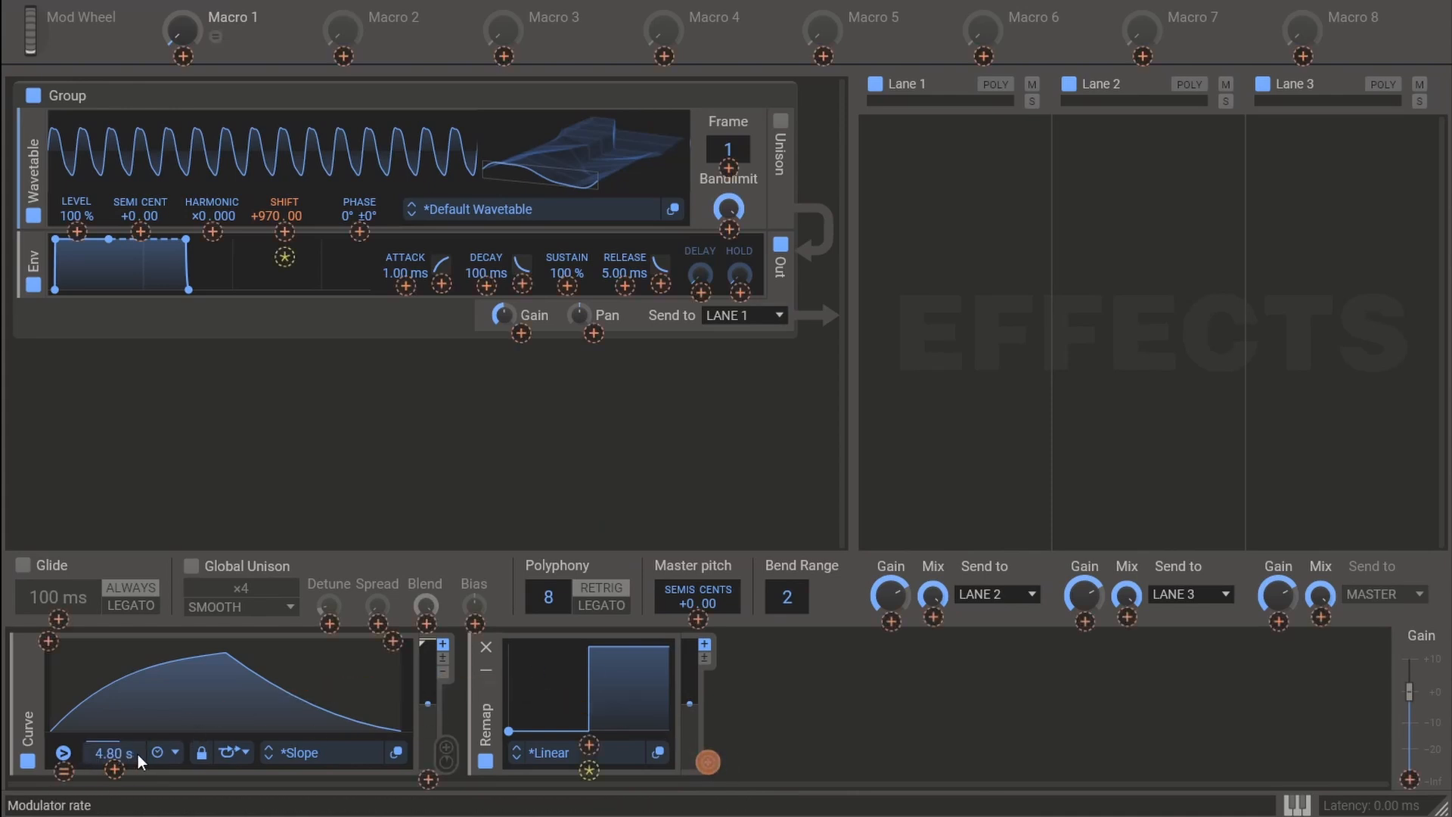
click(118, 770)
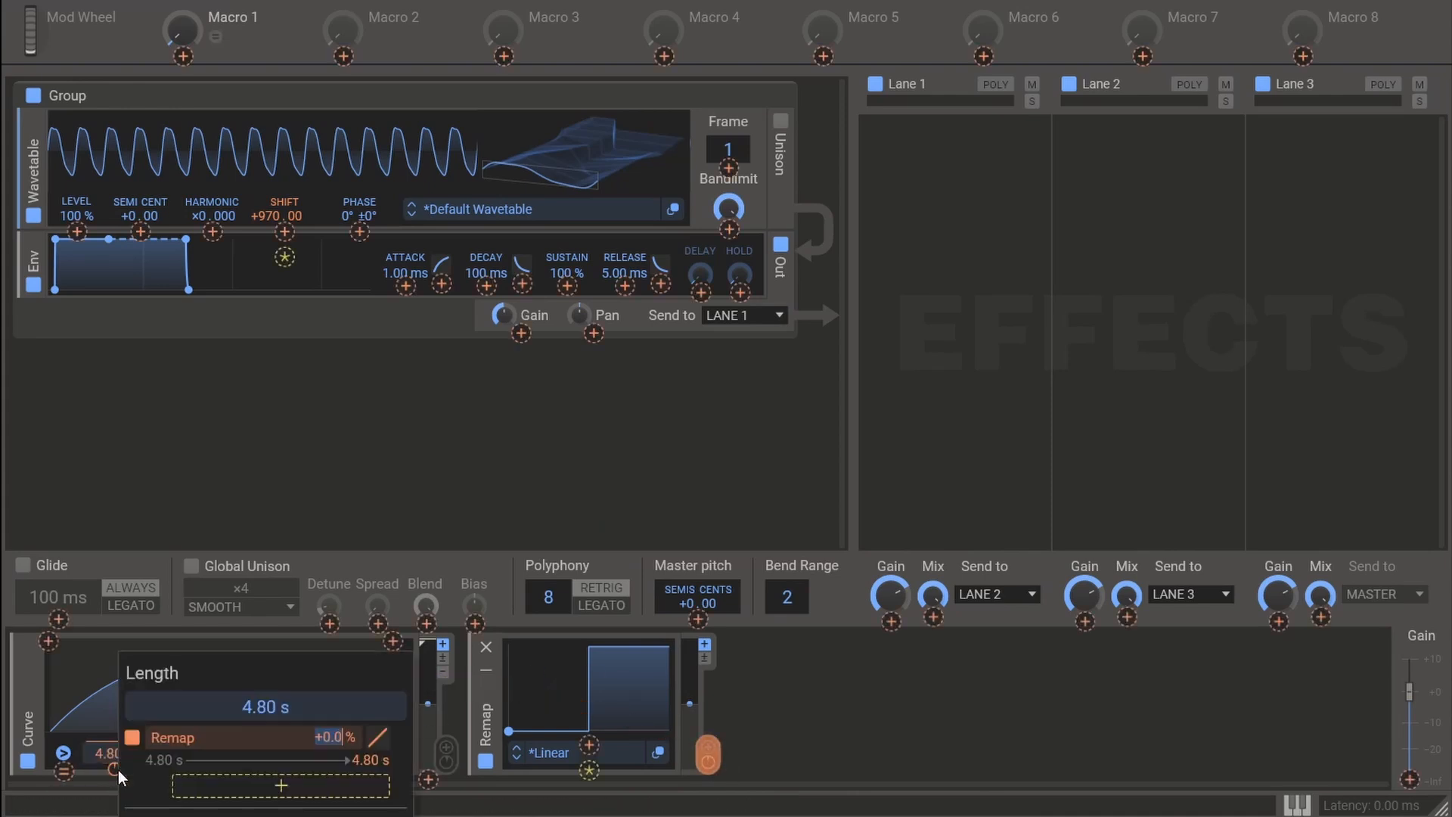
click(365, 759)
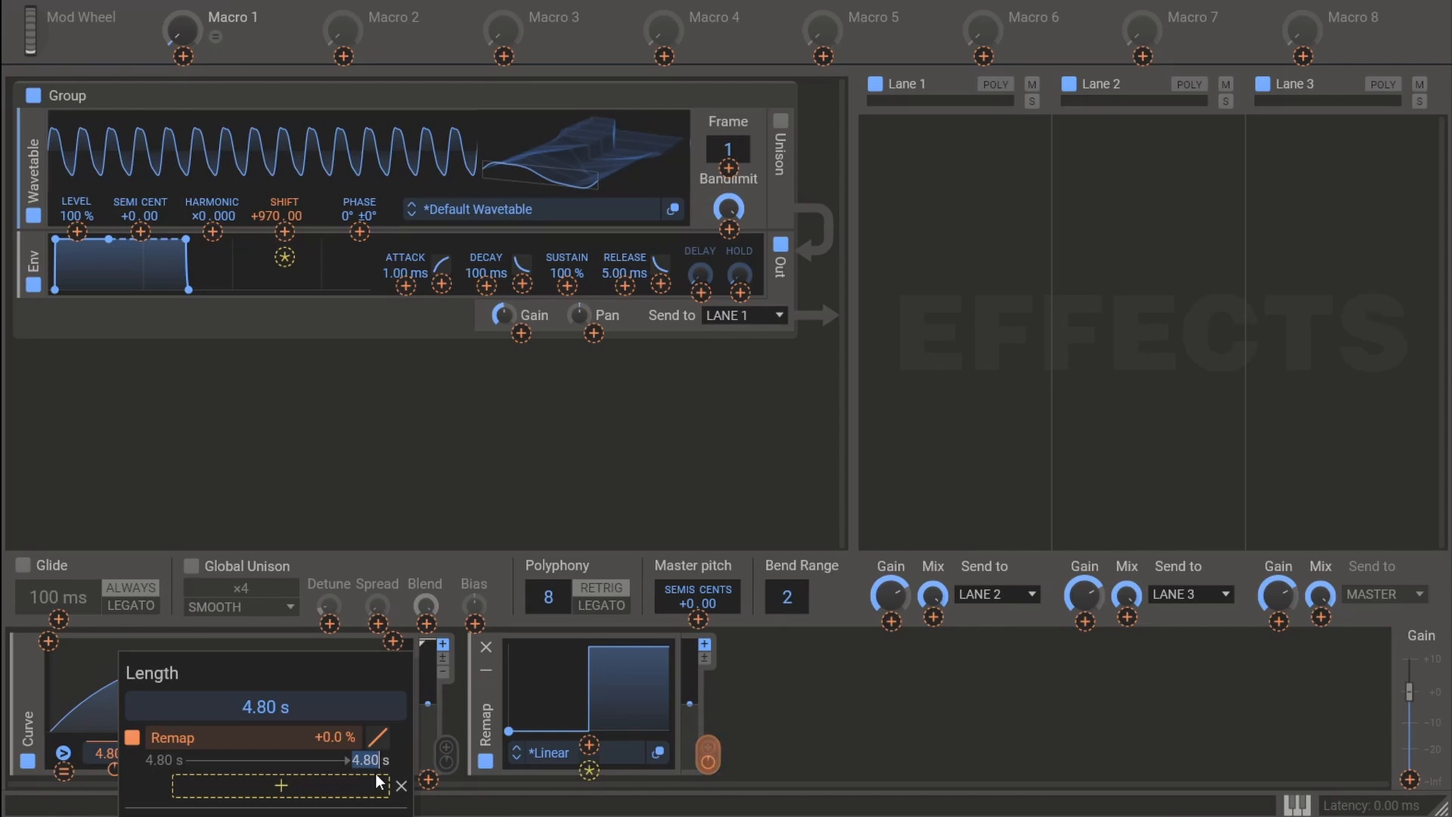
key(Return)
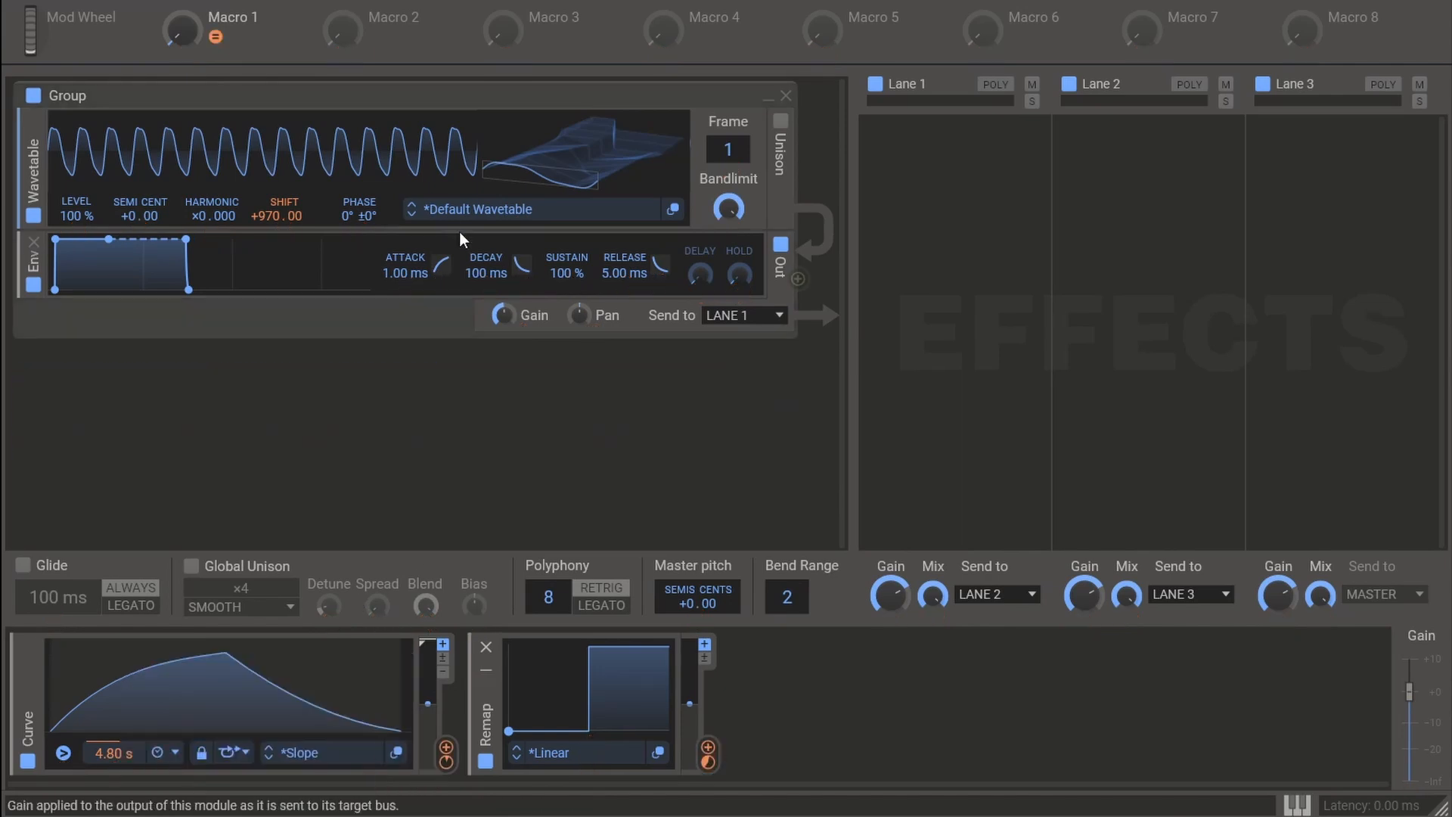
- Audition the siren while turning Macro 1 up to 100 % and back down to its minimum
mouse_move(191, 30)
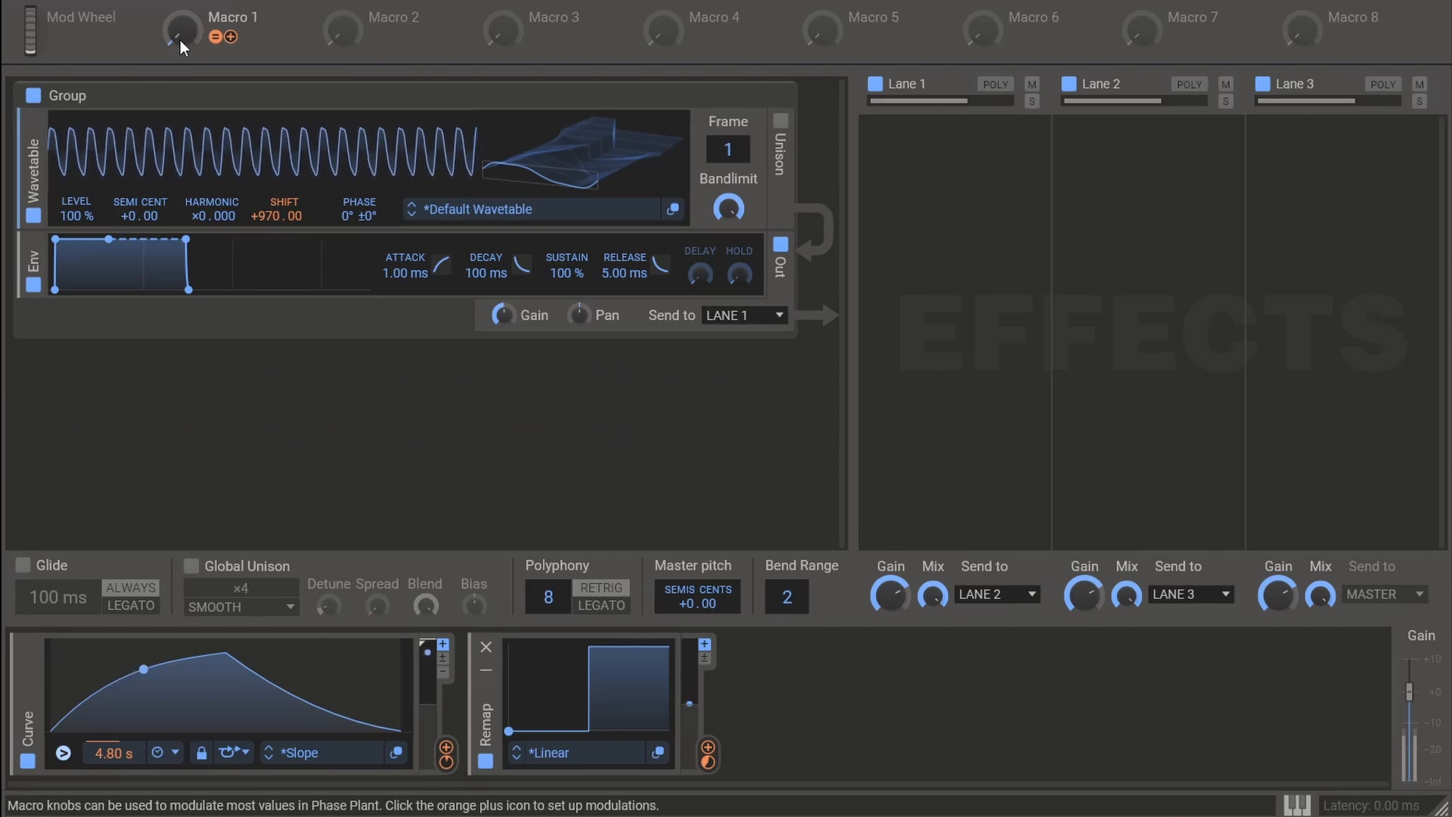
drag(181, 39, 180, 0)
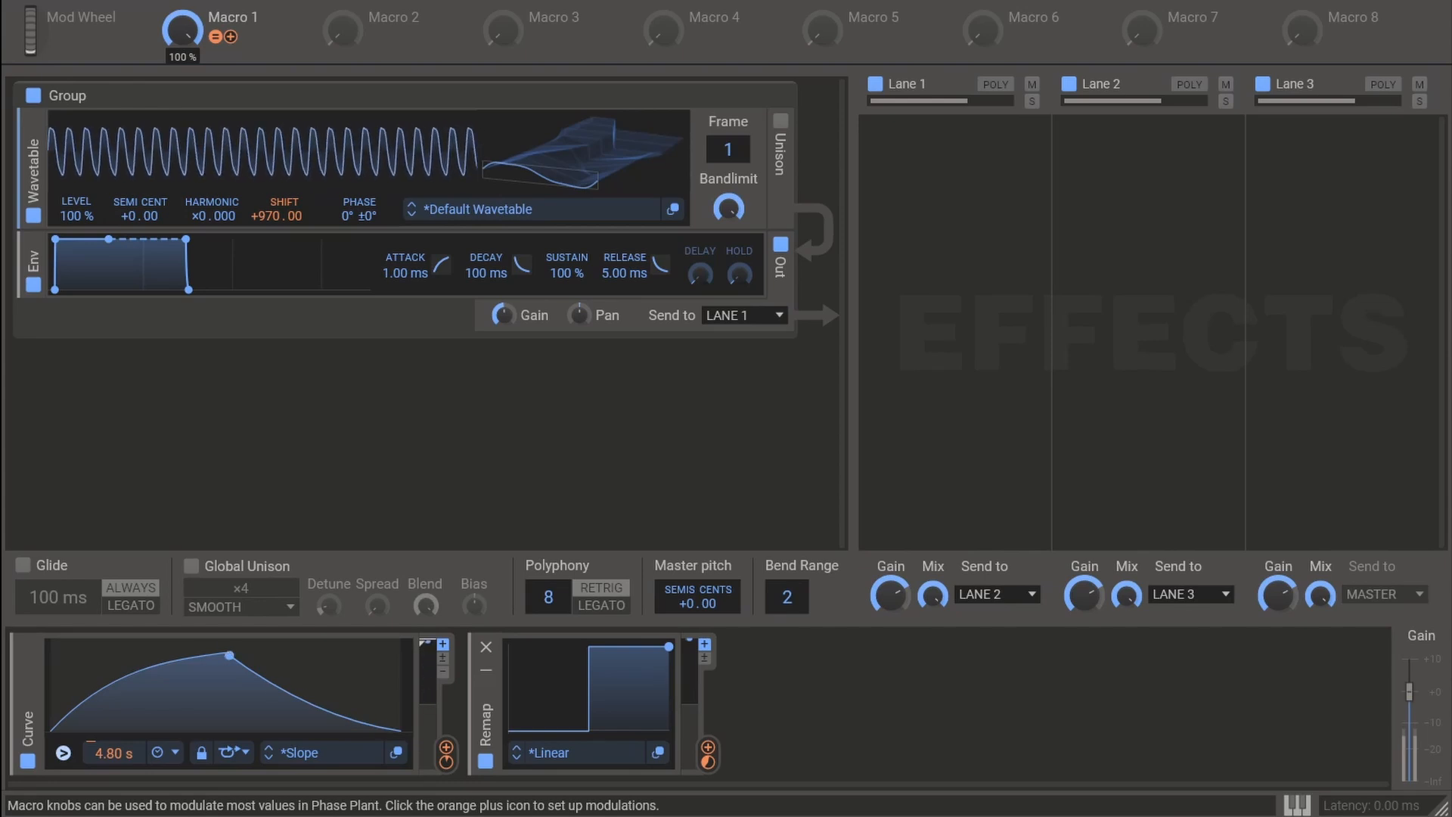
drag(180, 0, 180, 40)
- Rename Macro 1 to Wail/Yelp and turn it fully up to audition the yelp
double_click(233, 18)
text(Wa)
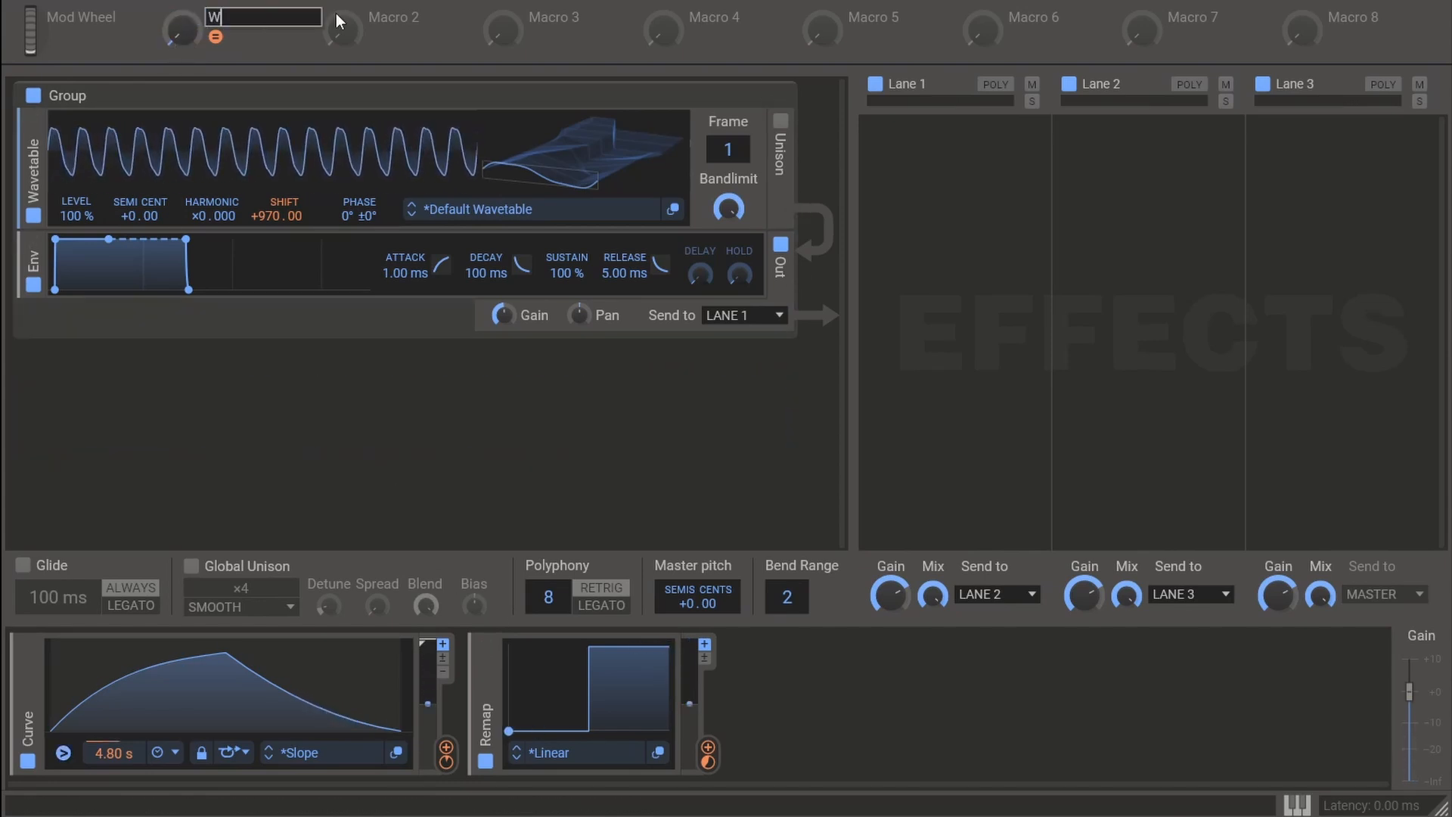
text(il/Yelp)
key(Return)
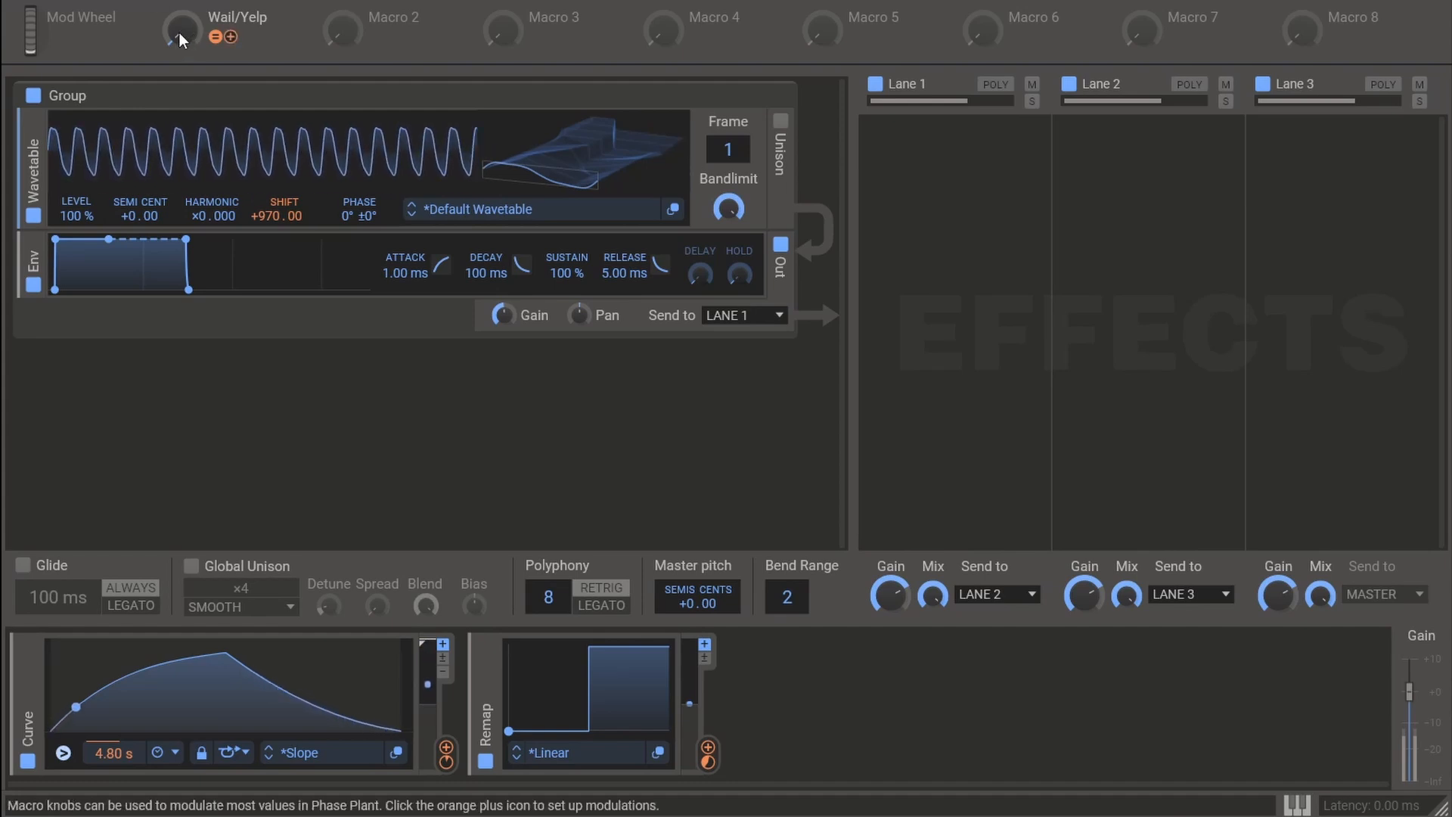
drag(179, 32, 179, 4)
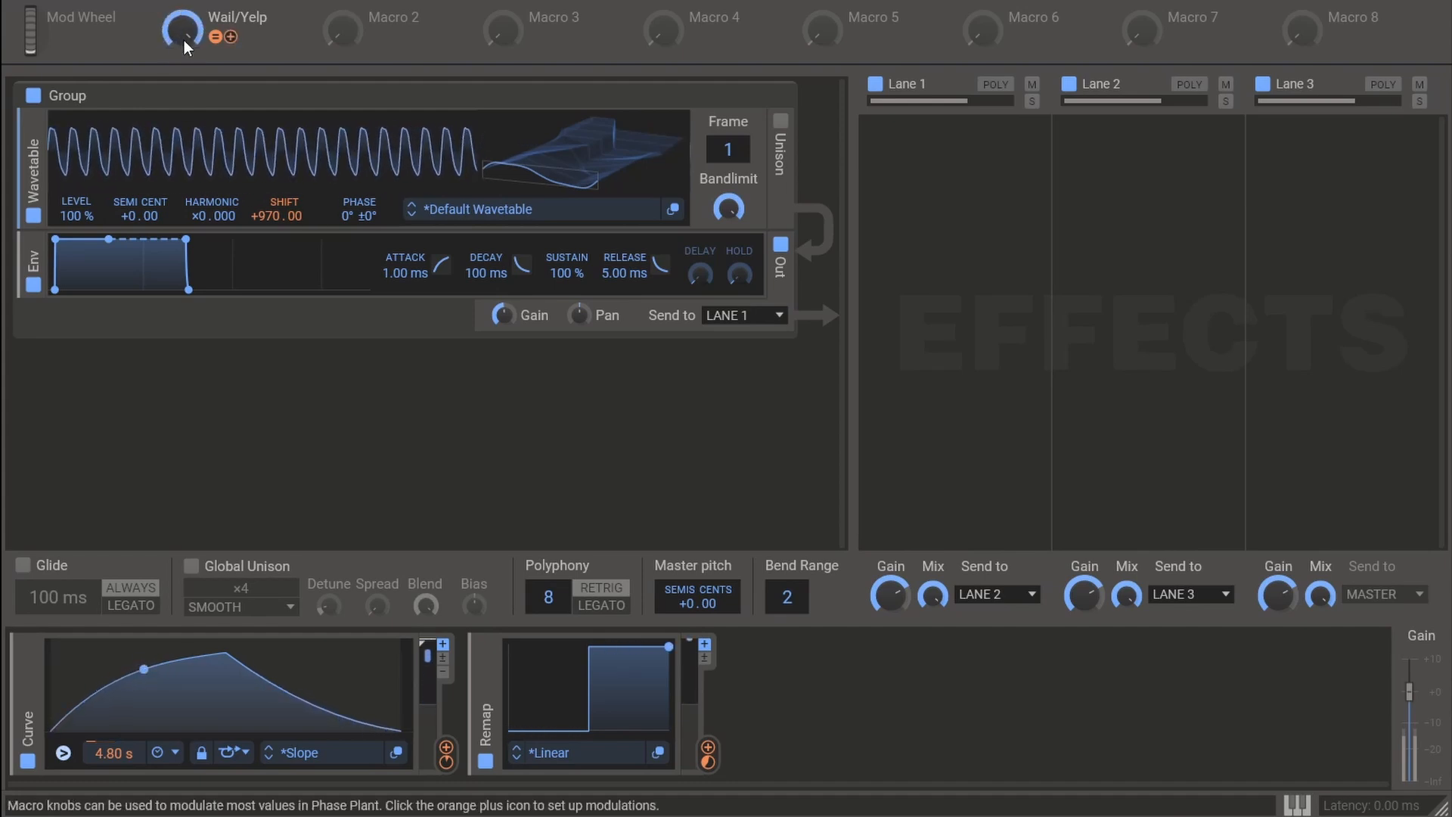